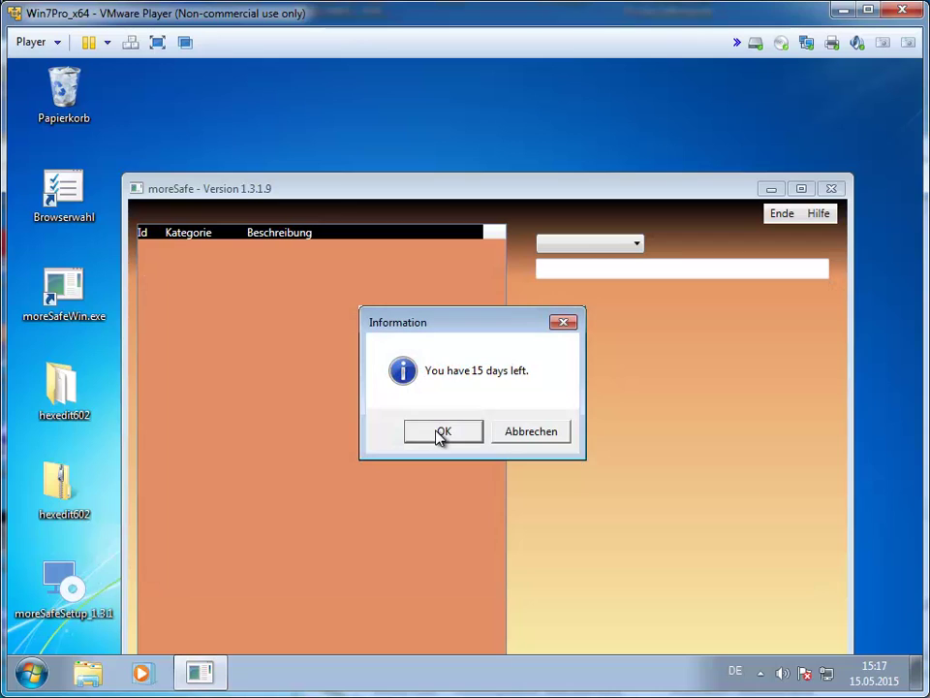
Dismiss the trial-days notice and set a new master password, entering it twice to confirm.
left_click(440, 433)
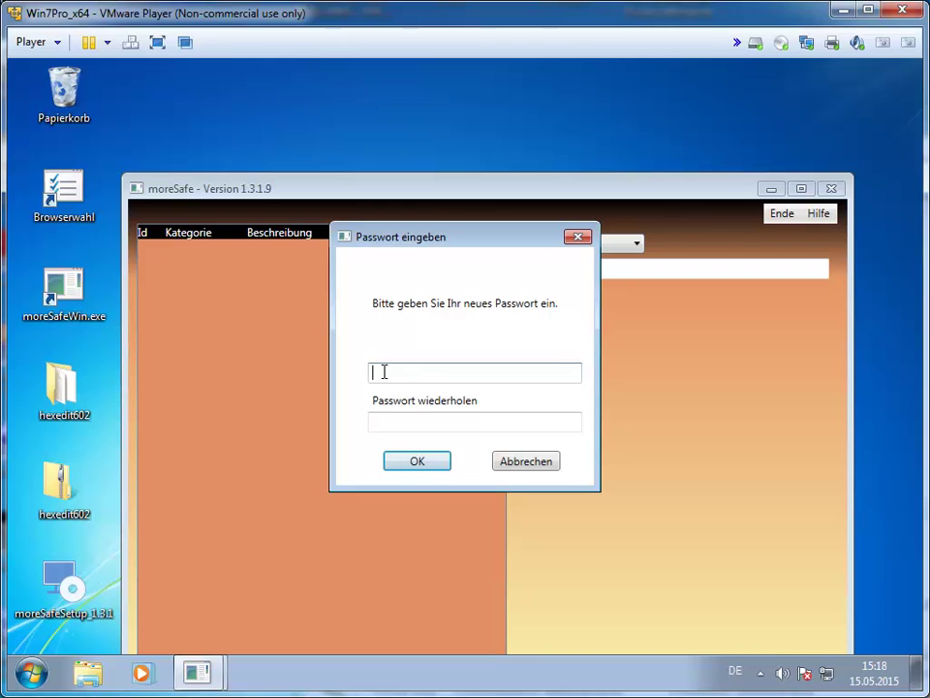
key("Tab")
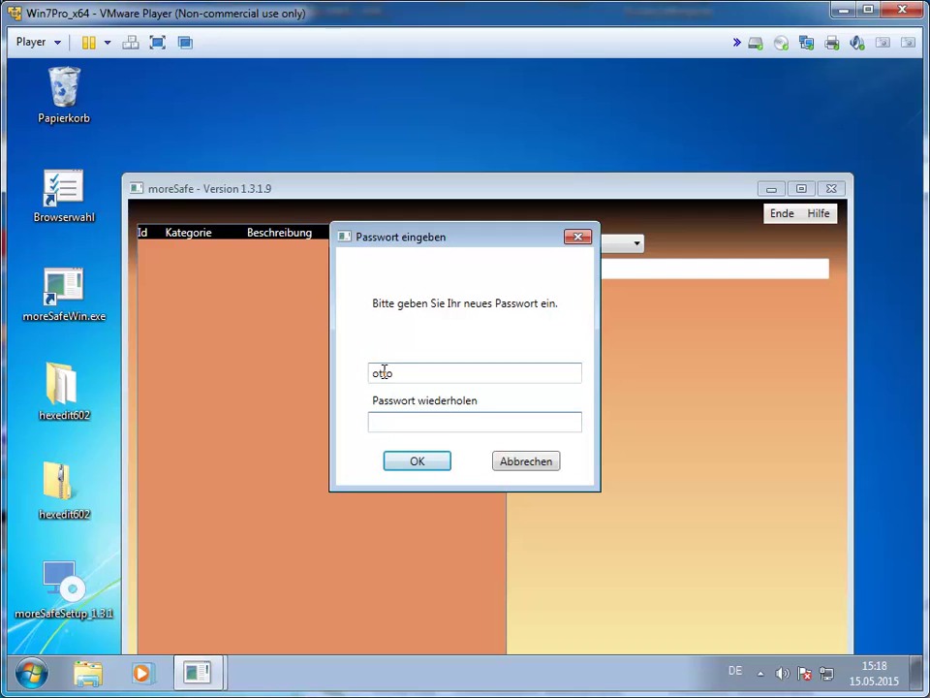
left_click(413, 464)
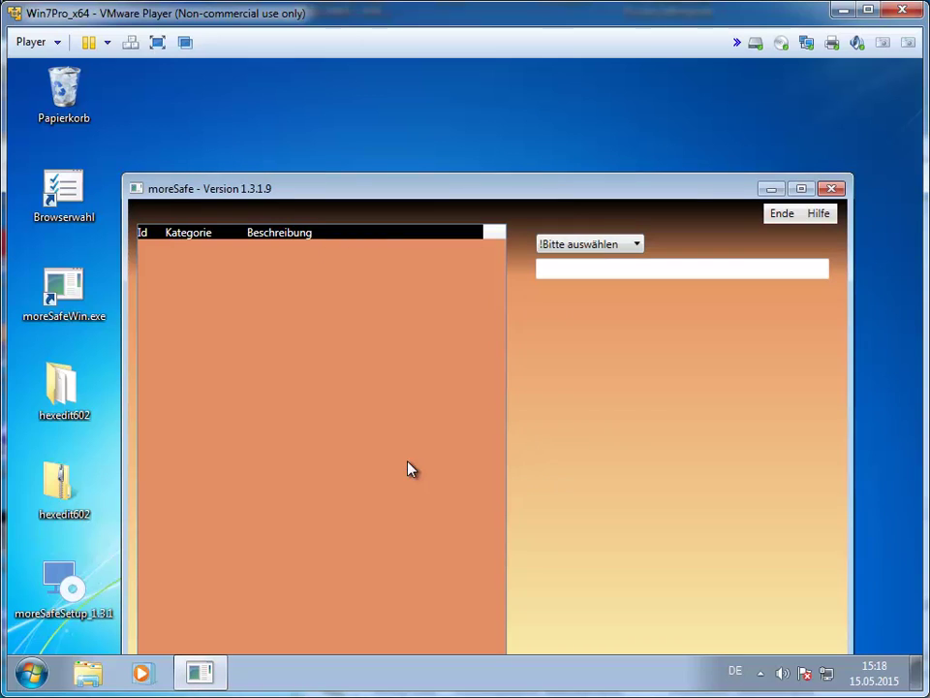
Create a new Bank entry with the description 'Meine Bank'.
left_click_drag(547, 193, 514, 116)
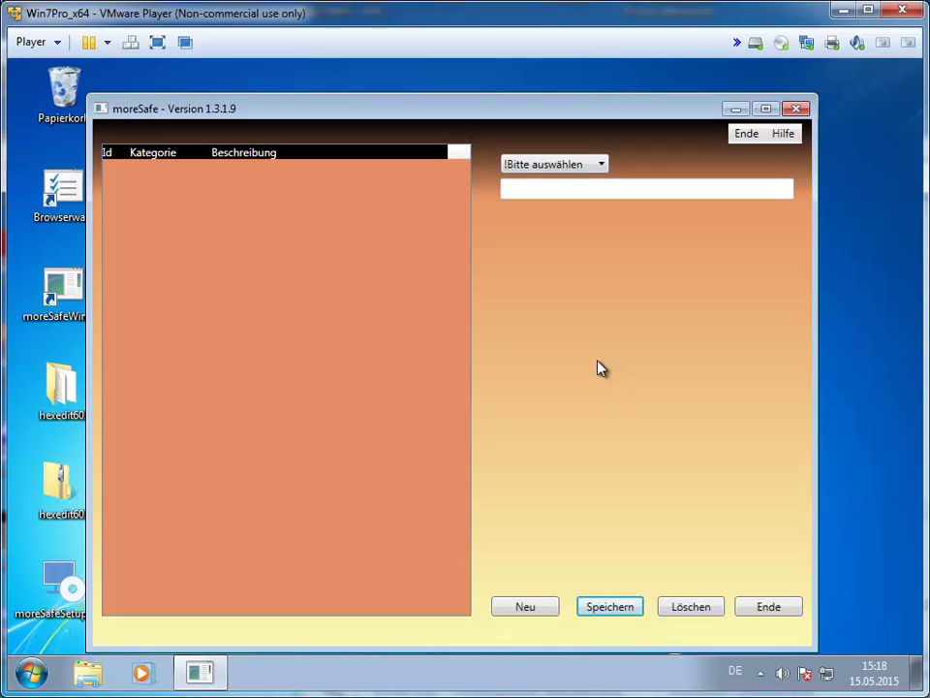
left_click(531, 608)
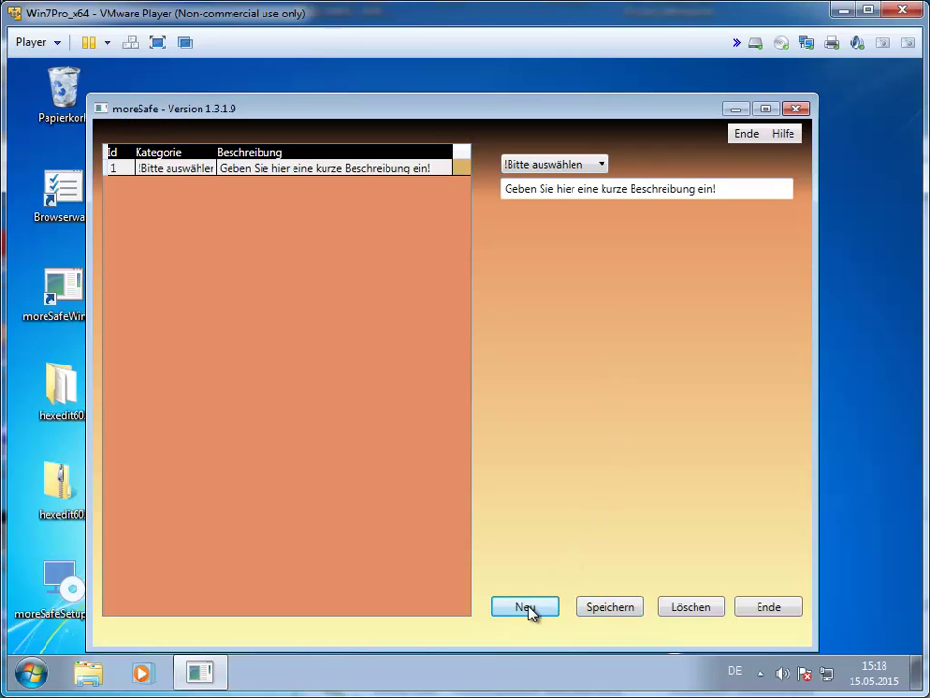
left_click(602, 166)
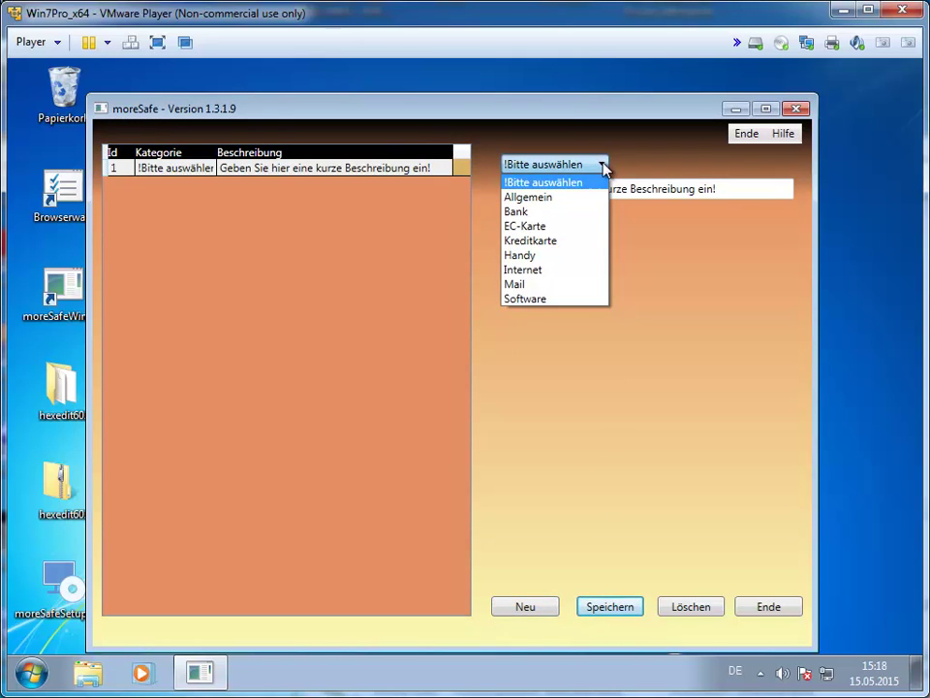
left_click(568, 221)
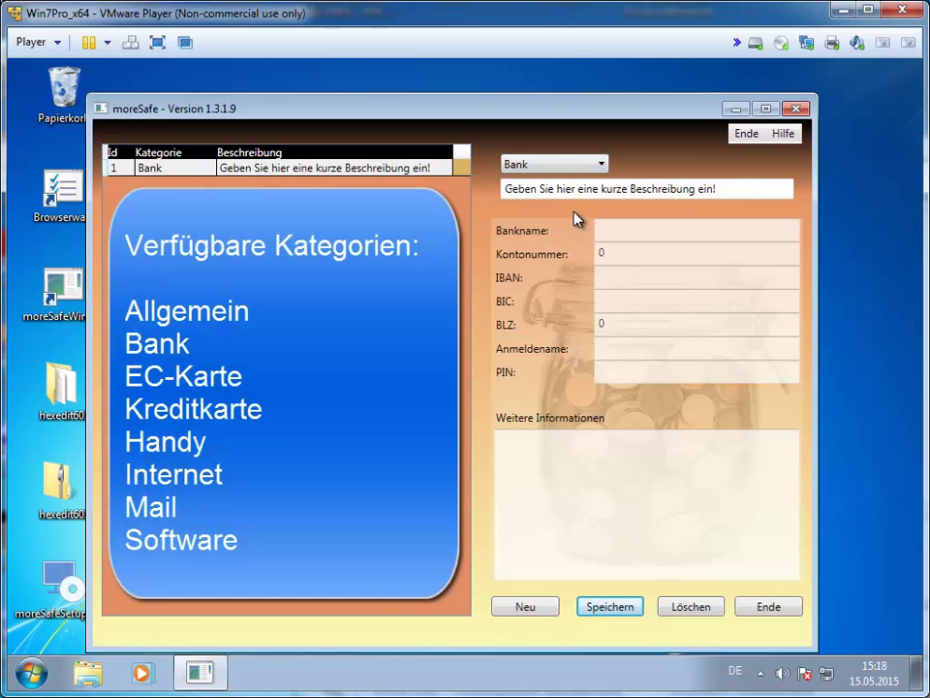
left_click_drag(743, 187, 460, 200)
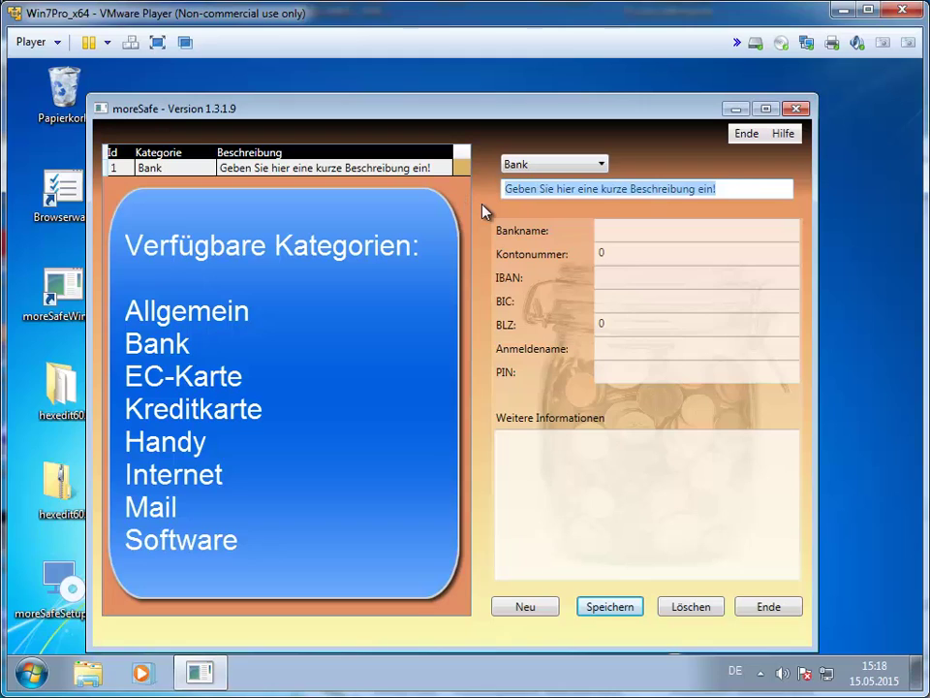
type("Meine Bank")
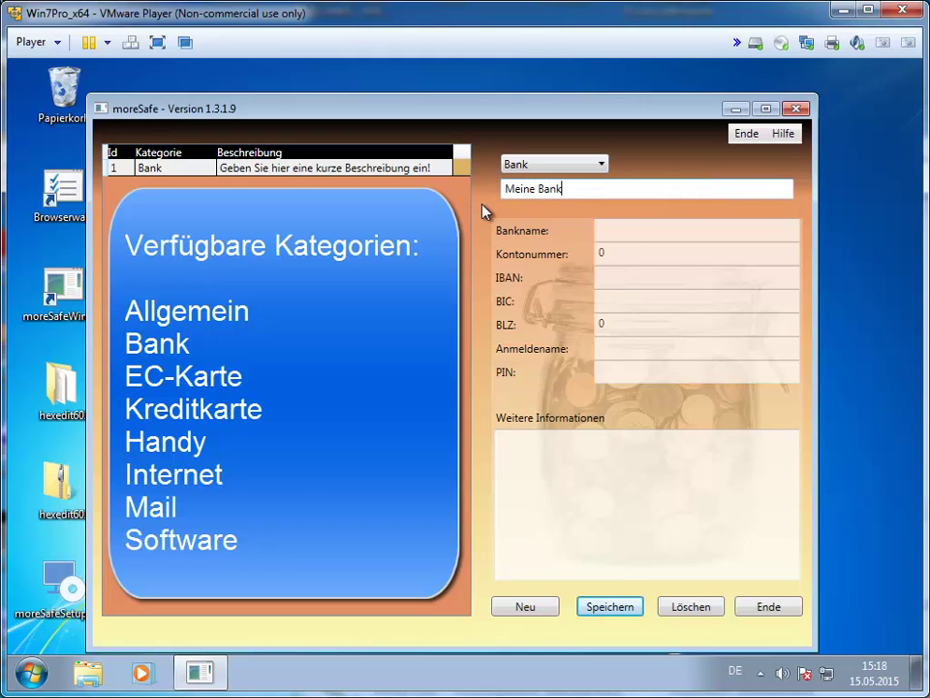
Fill in bank name 'Meine Bank', the account number, login name and PIN.
left_click(630, 229)
type("M")
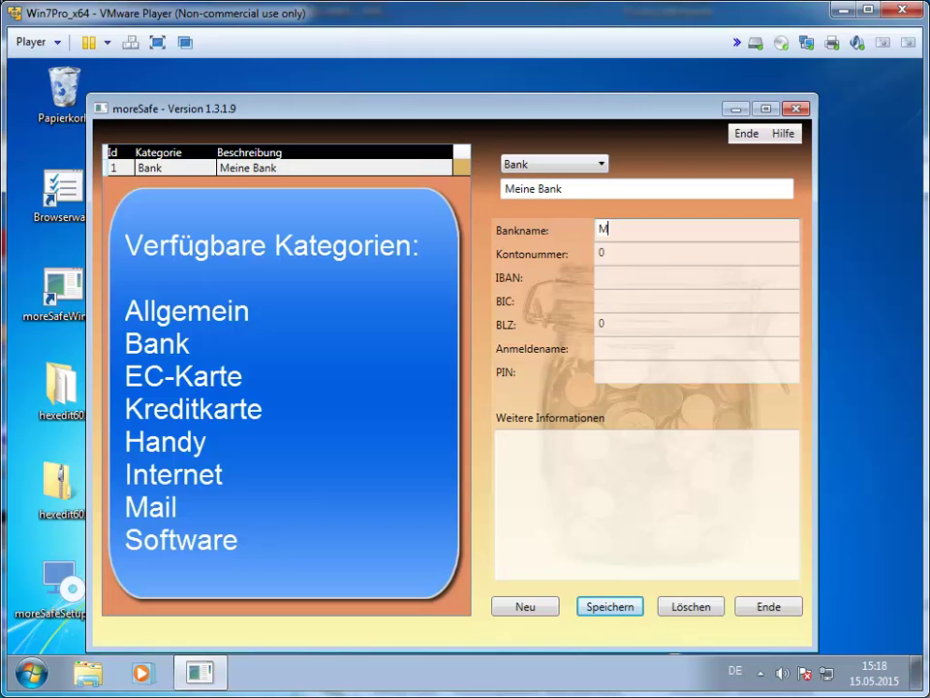
type("eine Bank")
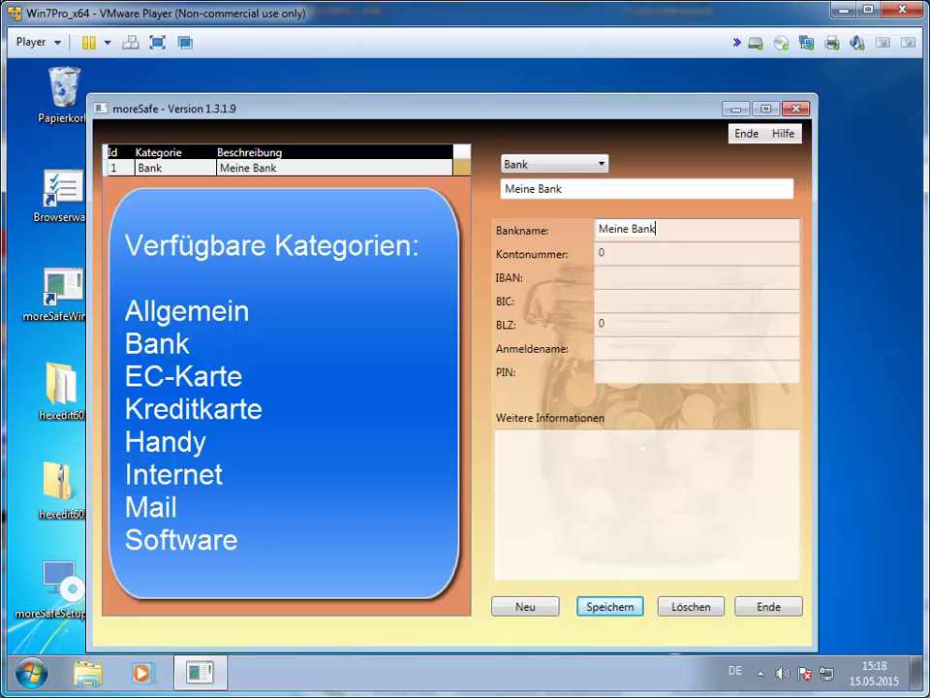
left_click(625, 251)
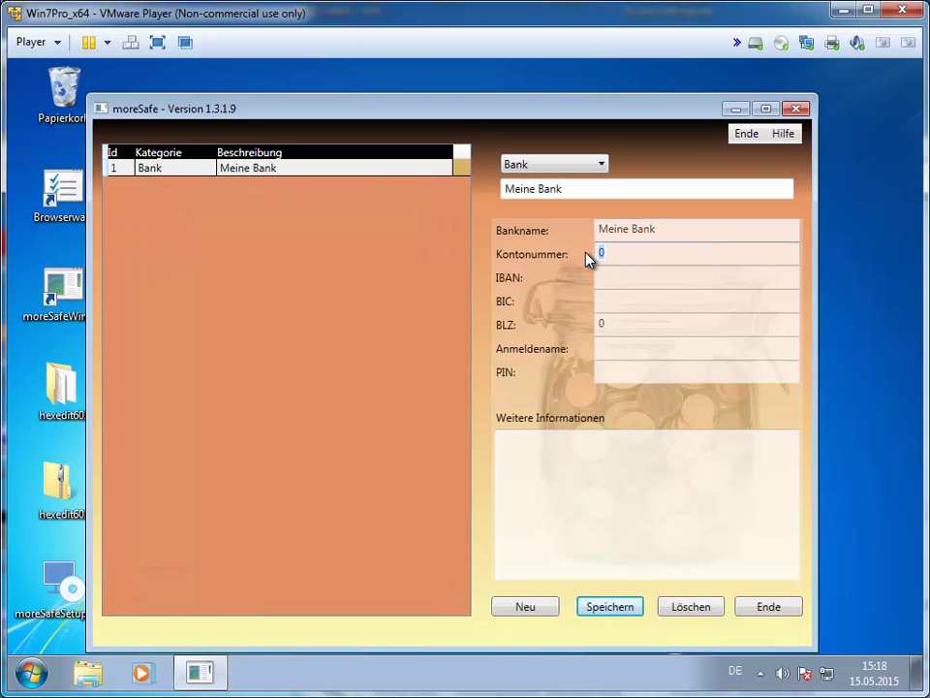
type("123456789")
left_click(617, 347)
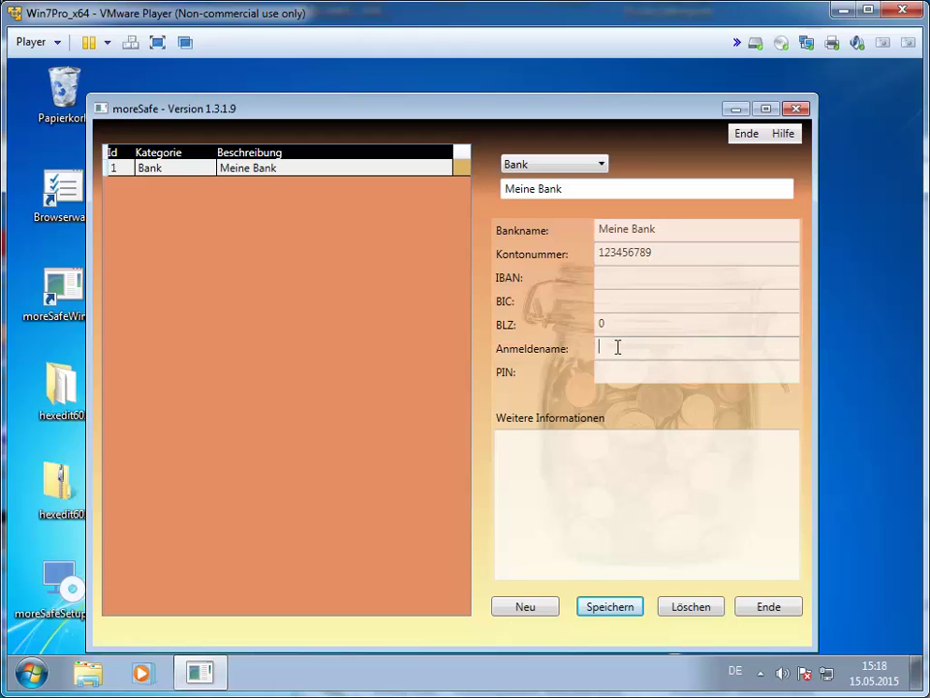
type("otto")
left_click(624, 373)
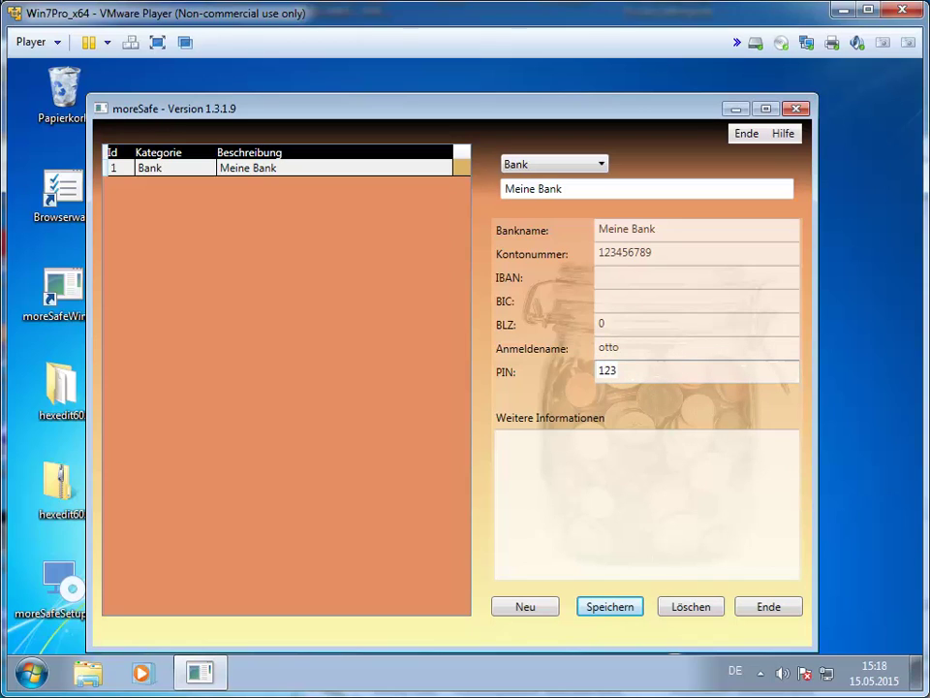
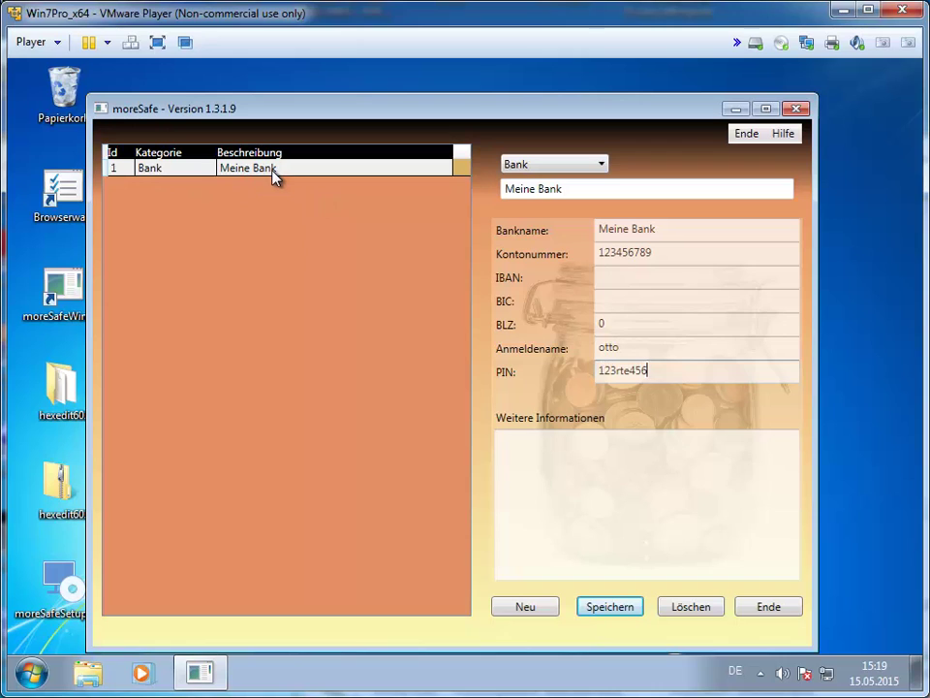
Add a second entry of category Handy described as 'Mein Handy'.
left_click(531, 607)
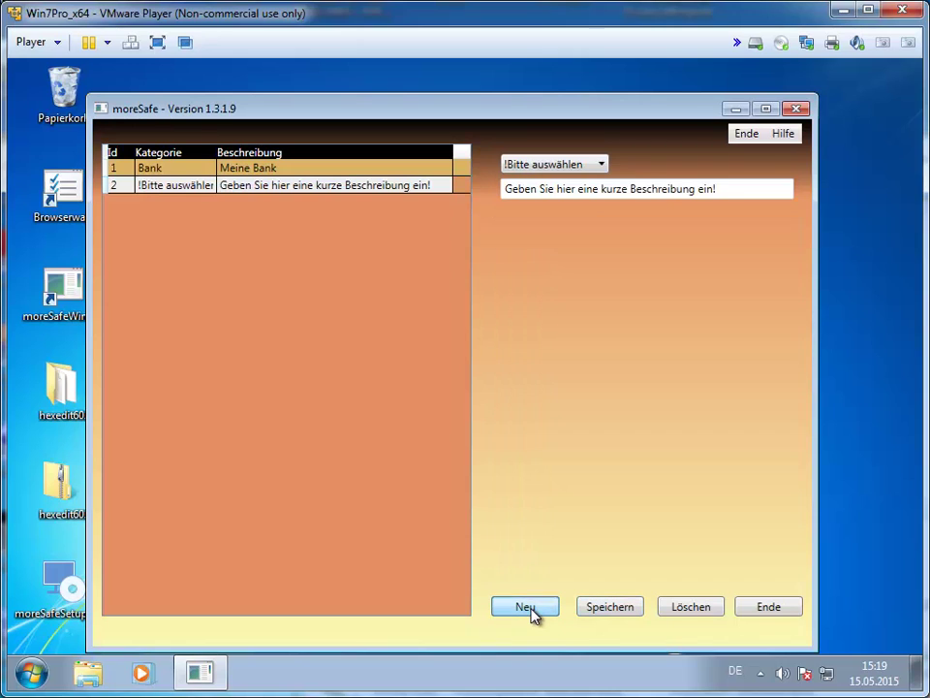
left_click(602, 167)
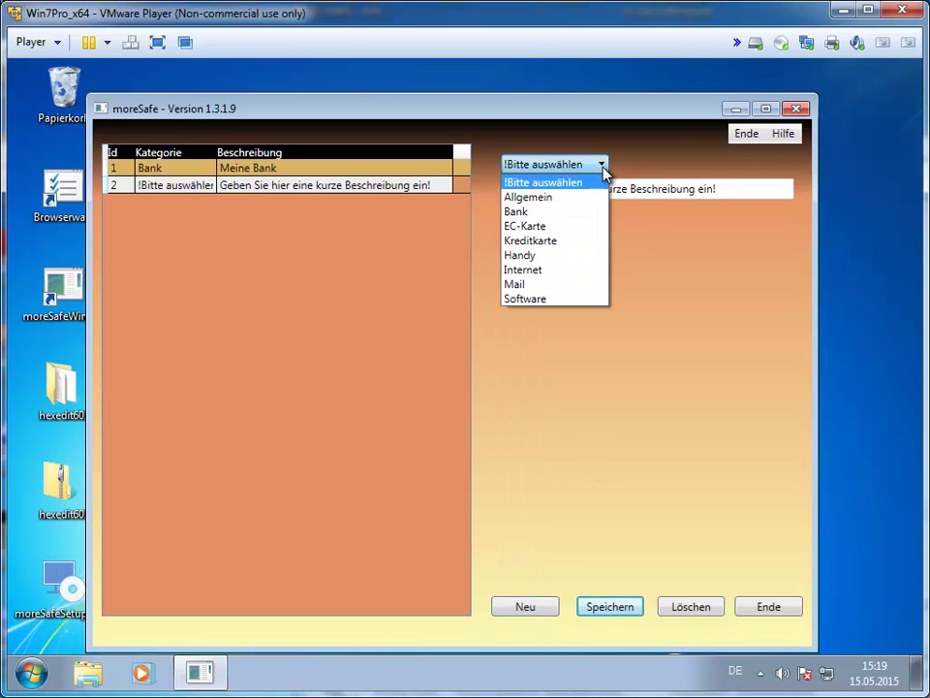
left_click(556, 254)
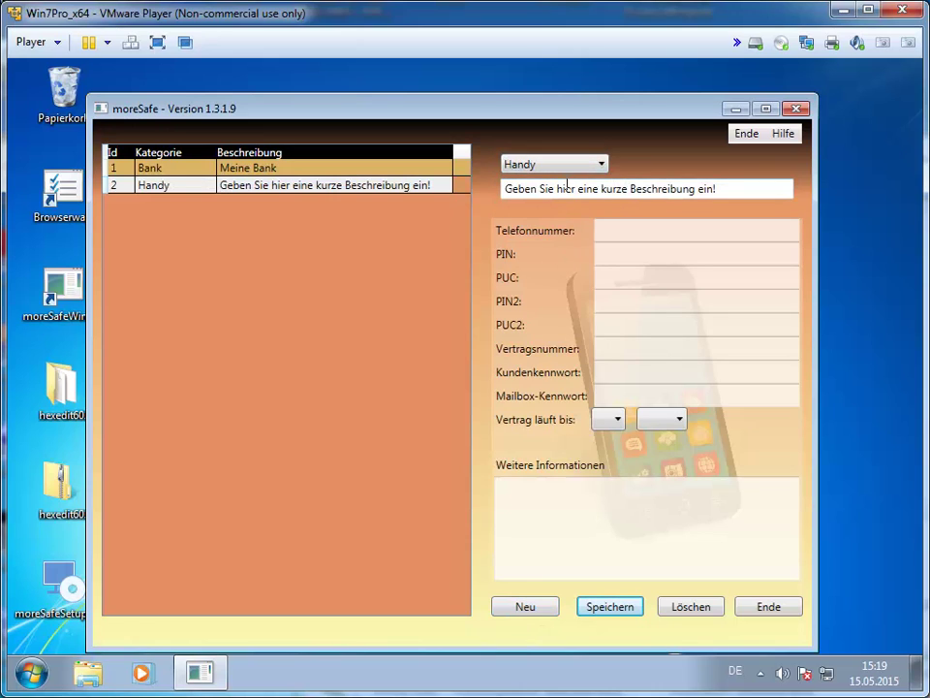
left_click(744, 189)
left_click_drag(743, 189, 465, 202)
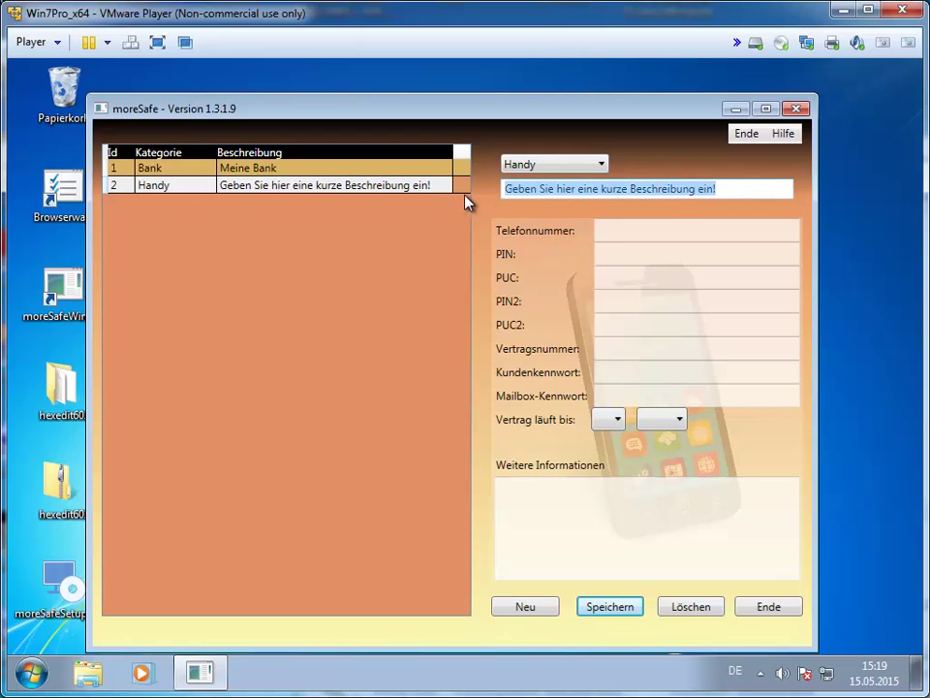
type("Mein Handy")
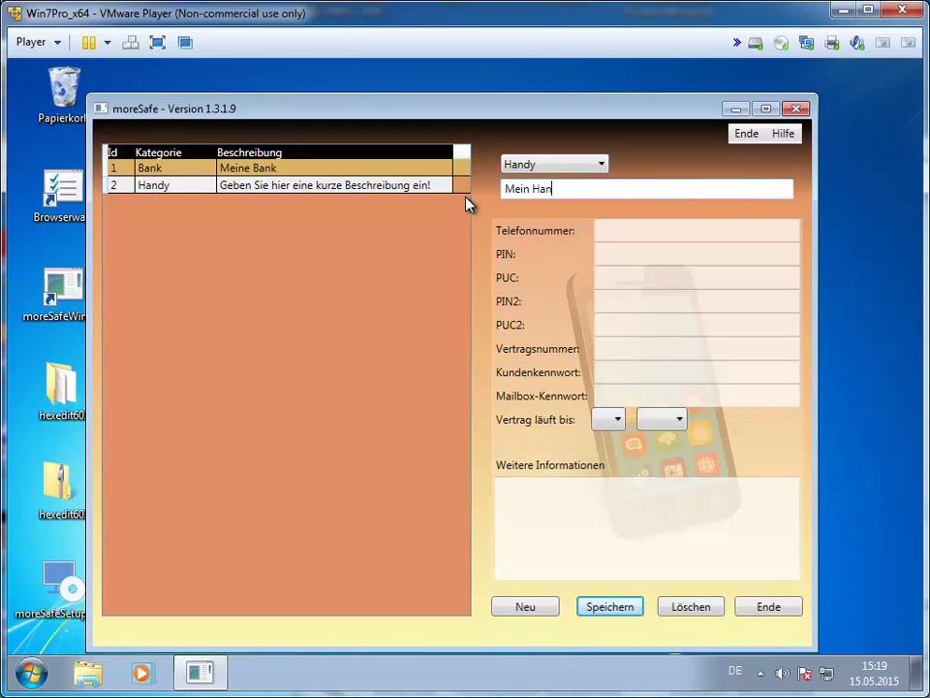
Enter the phone number, the phone's PIN and the PUC code.
left_click(615, 231)
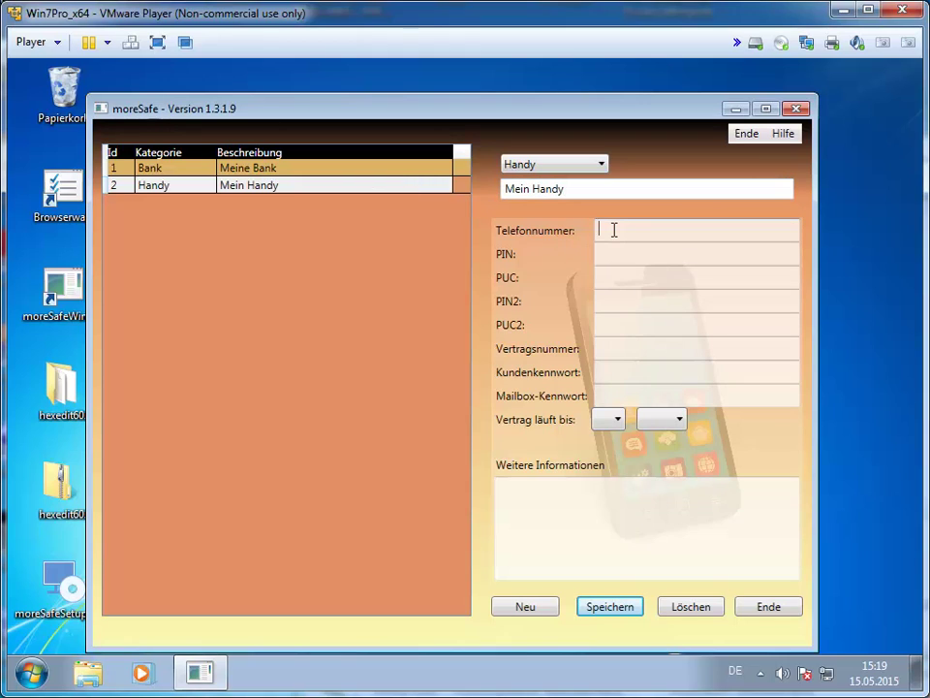
type("0172-1234")
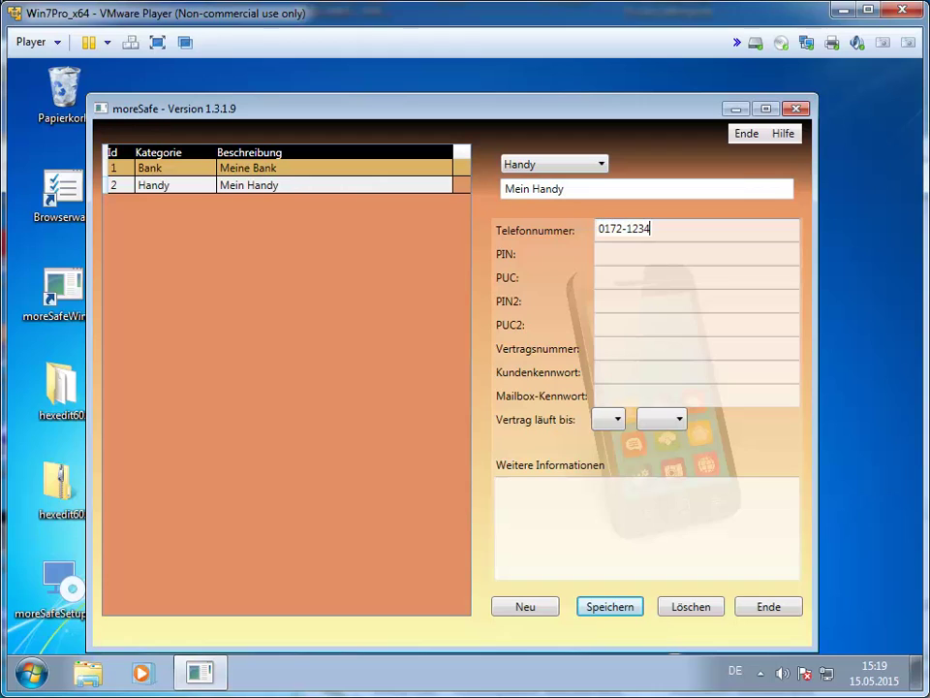
type("56789")
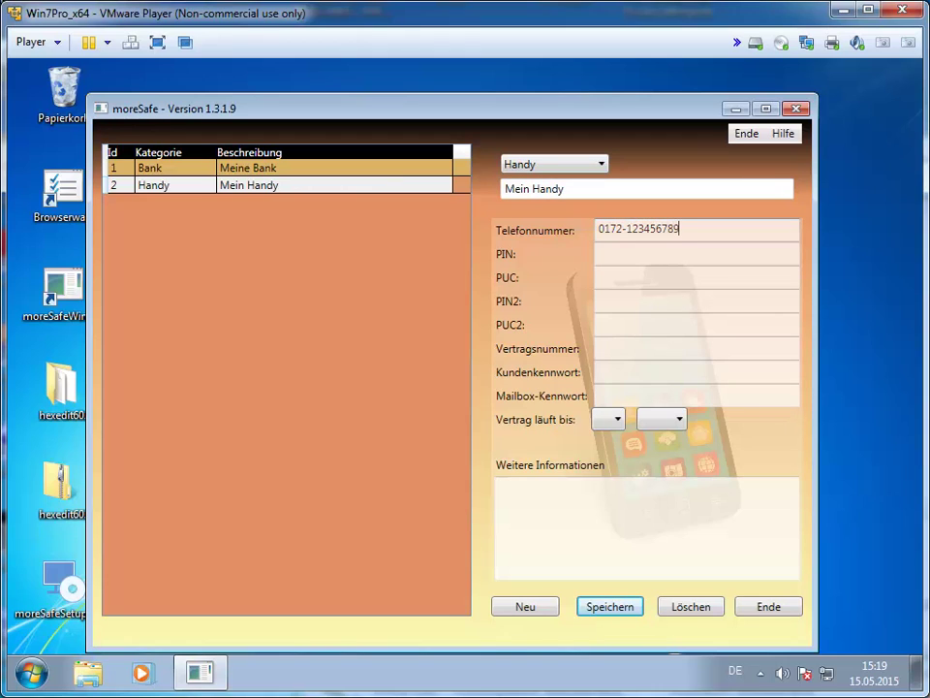
left_click(631, 253)
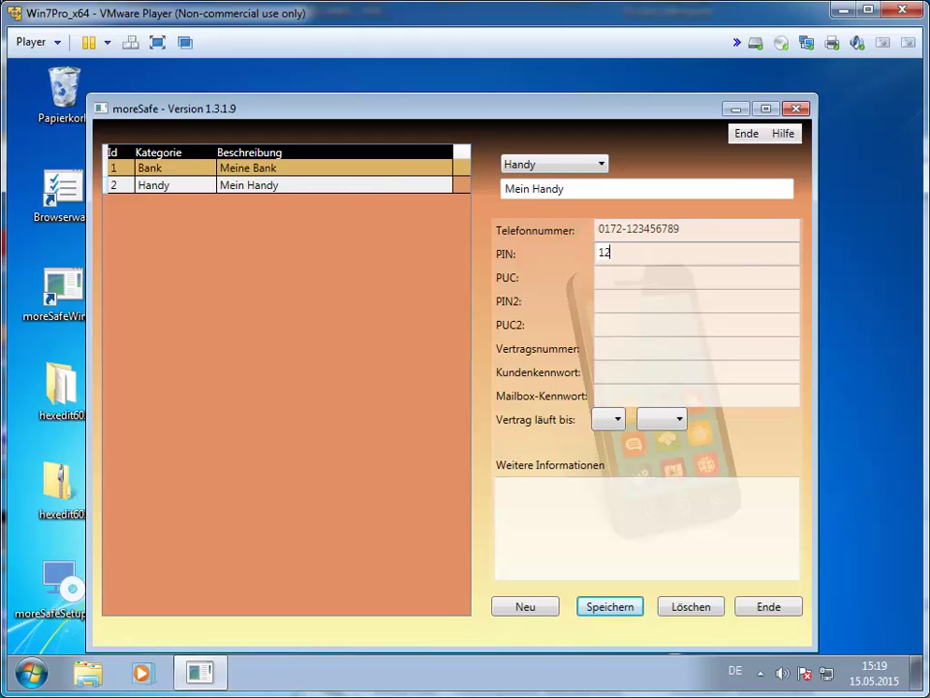
left_click(635, 288)
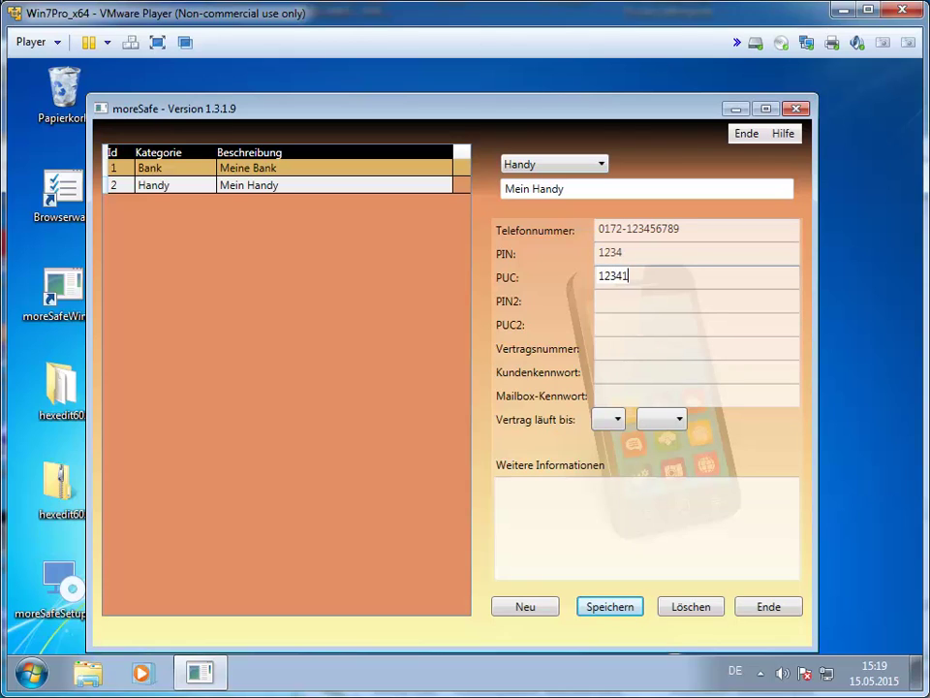
Enter the customer password and set the contract end date to 08/2026.
left_click(619, 374)
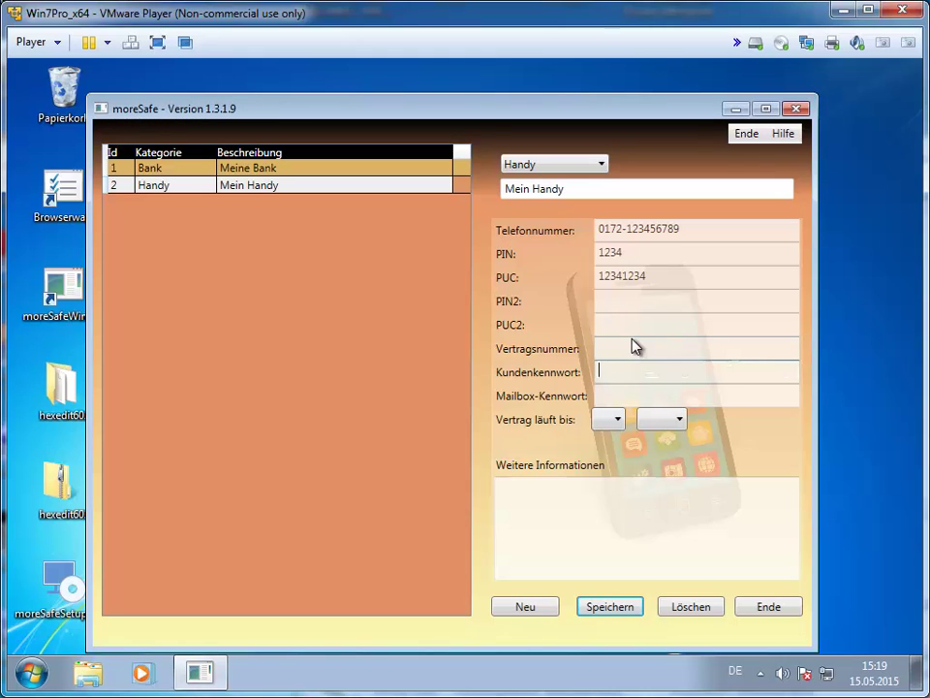
left_click(616, 396)
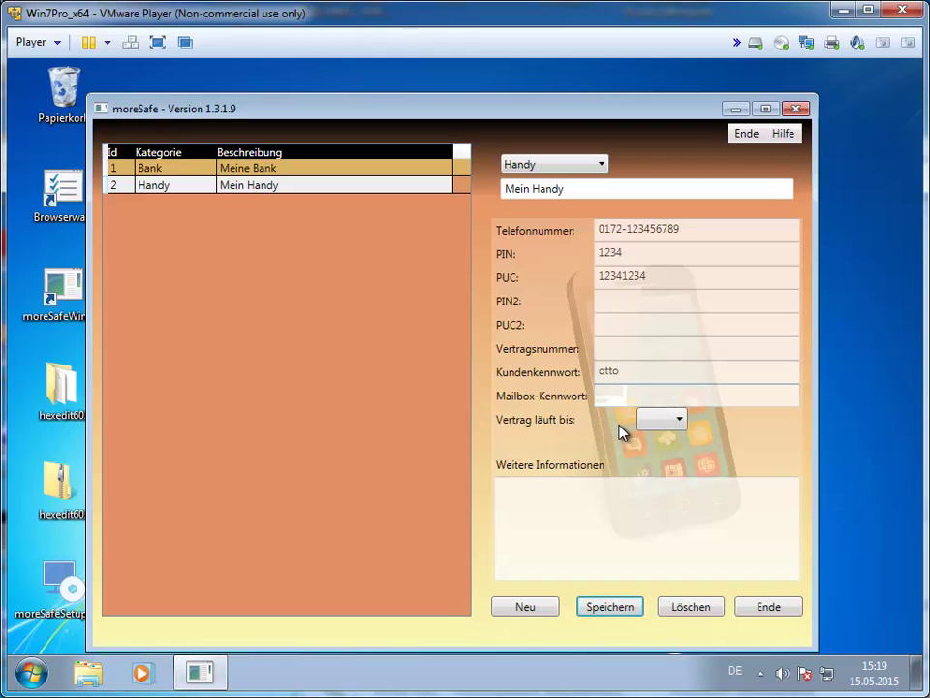
left_click(618, 421)
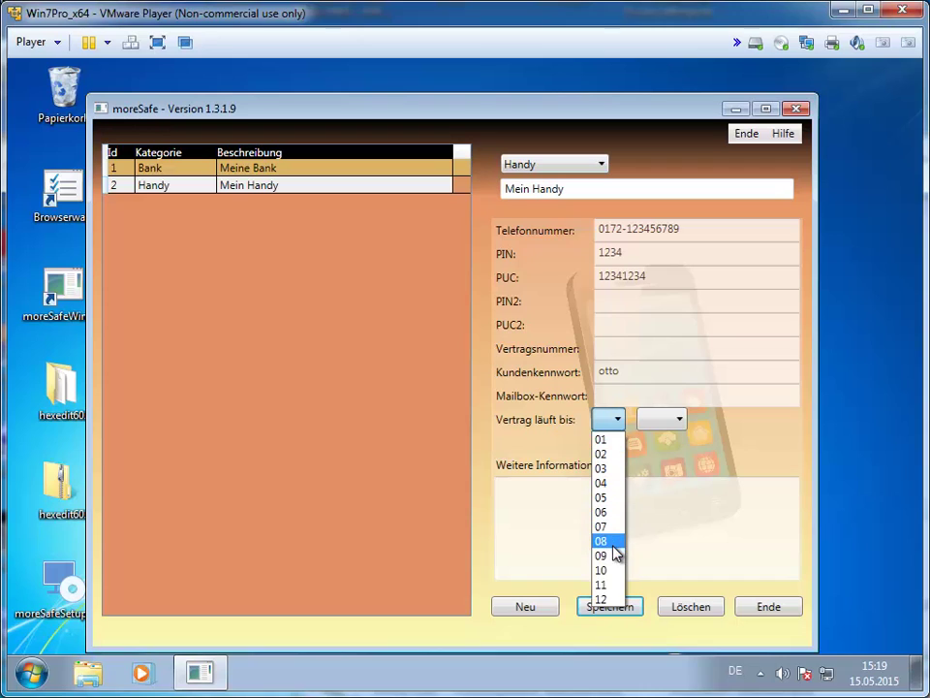
left_click(610, 541)
left_click(678, 419)
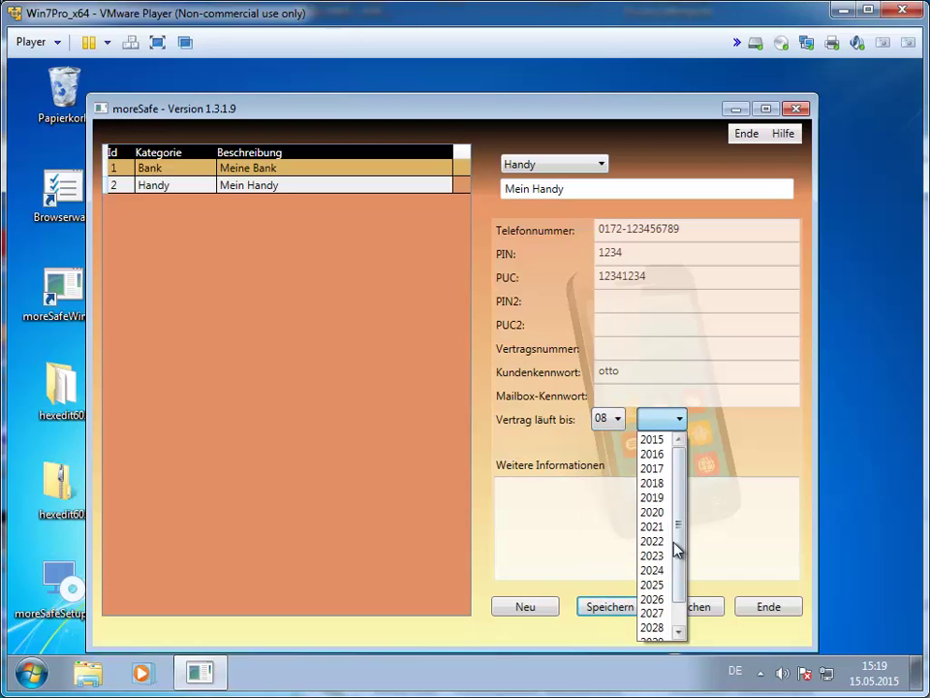
left_click(666, 605)
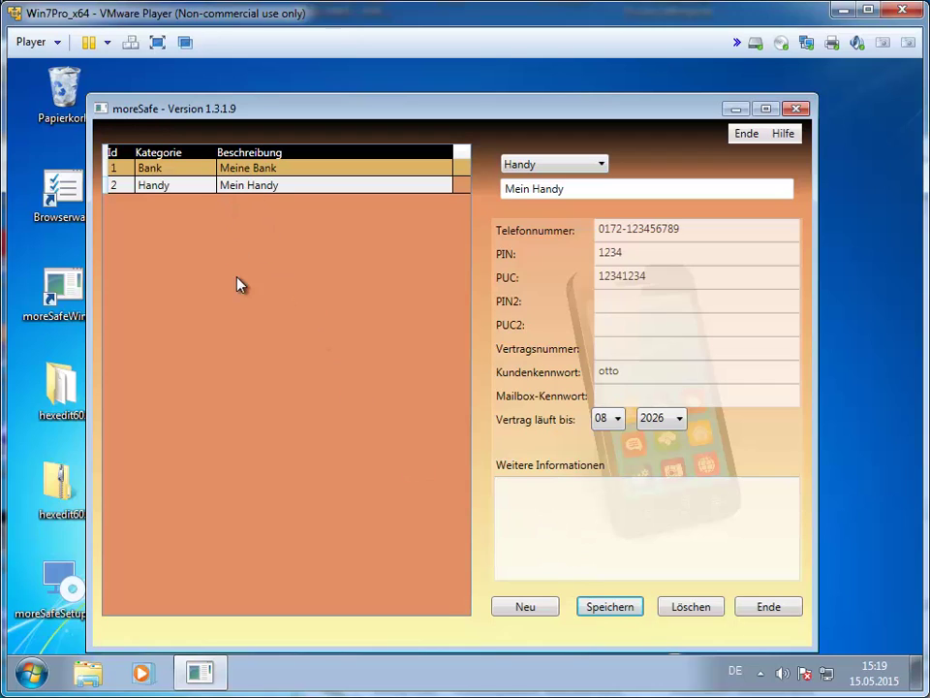
Switch Mein Handy to the Allgemein category and add a new Allgemein entry.
left_click(601, 169)
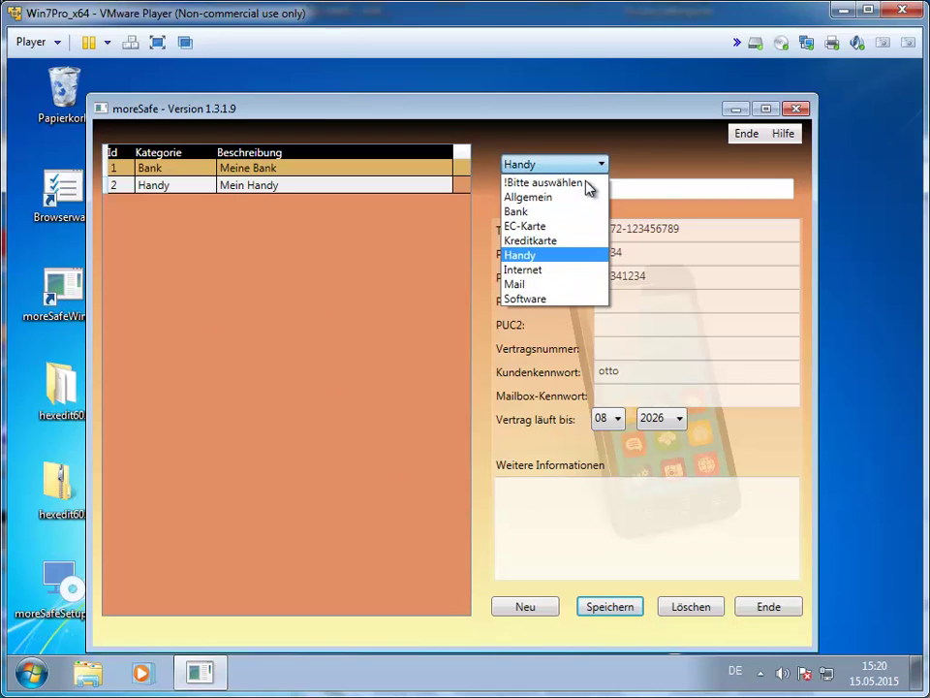
left_click(572, 198)
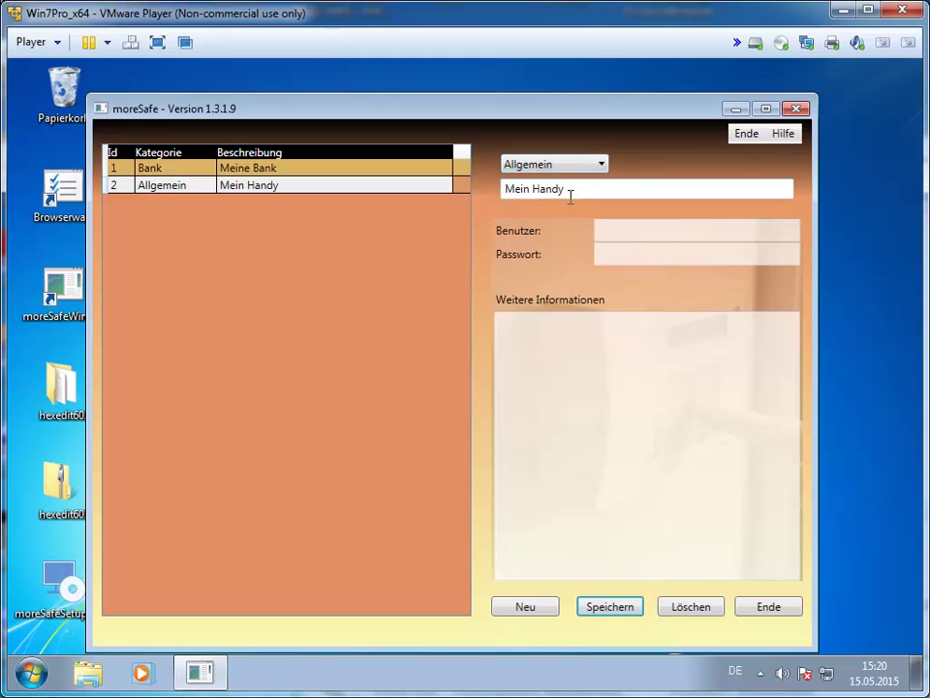
left_click(529, 611)
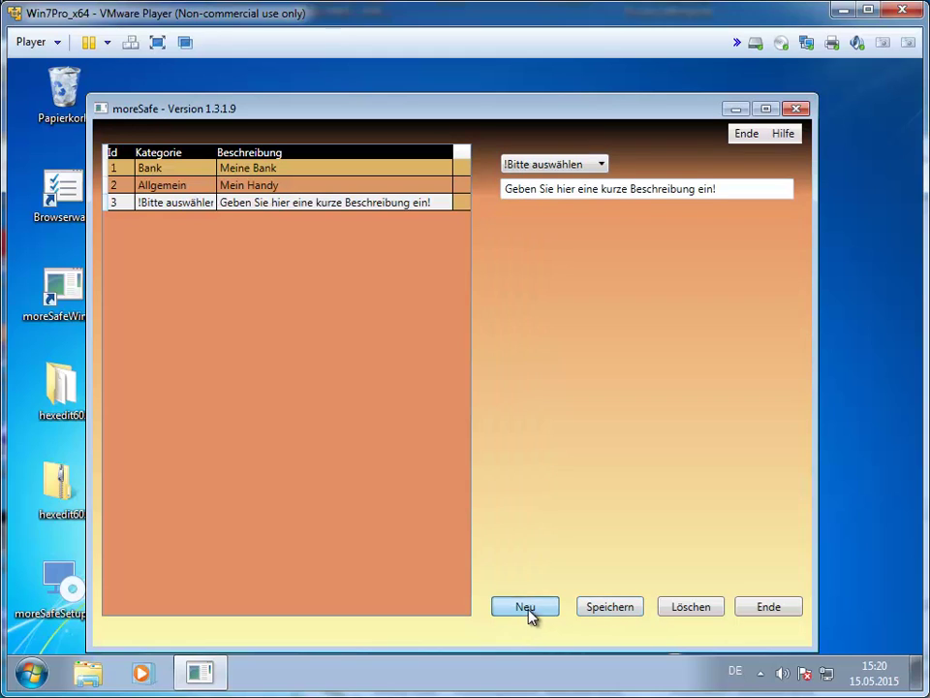
left_click(602, 167)
left_click(573, 201)
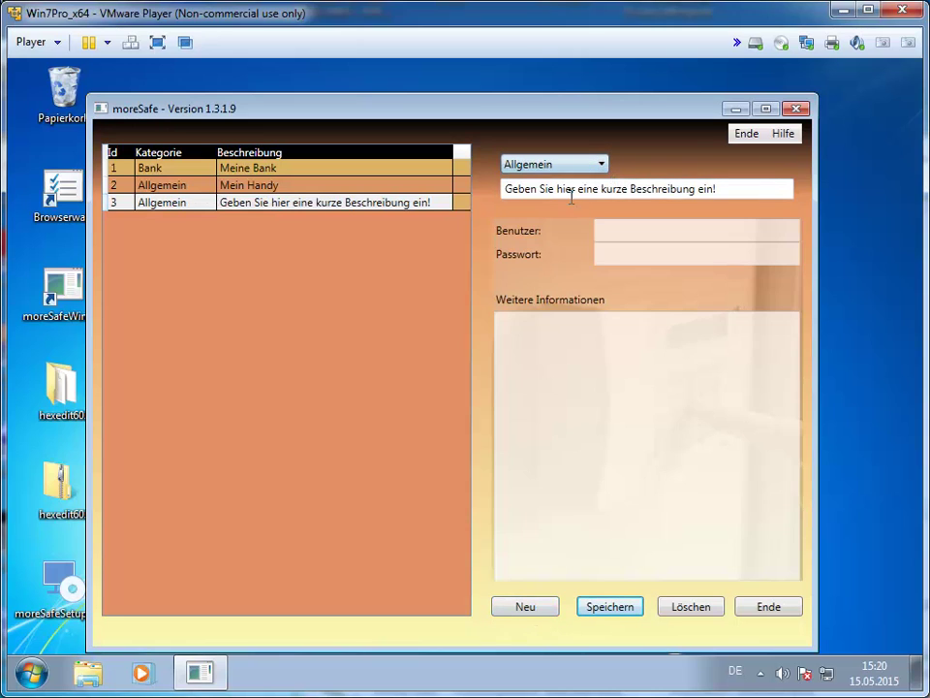
Describe the new entry as 'Internetzugang zu ab' and fill in its user name and password.
left_click(624, 229)
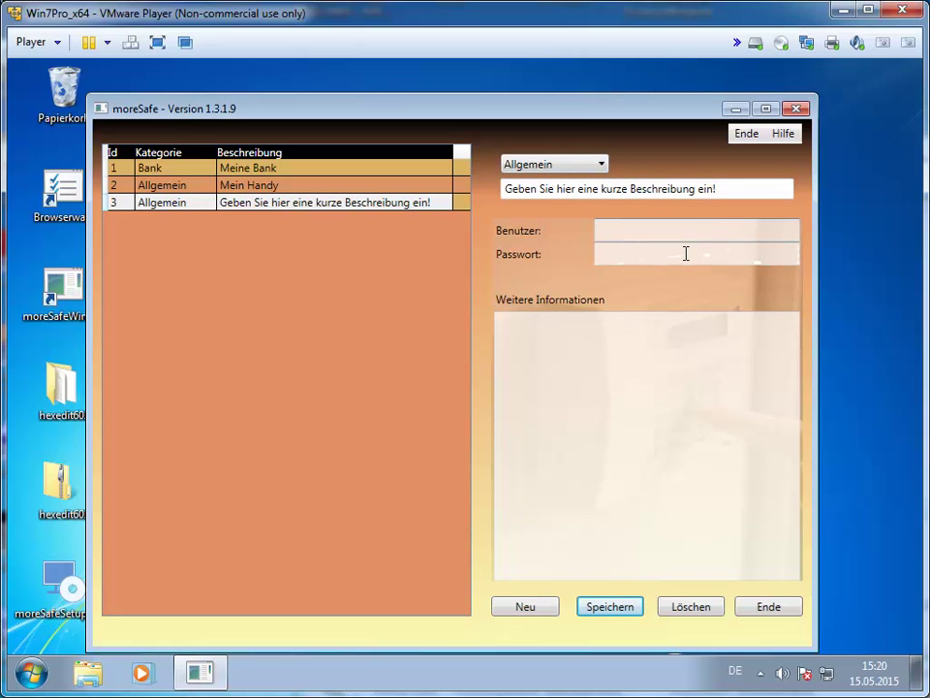
left_click(686, 253)
left_click(734, 185)
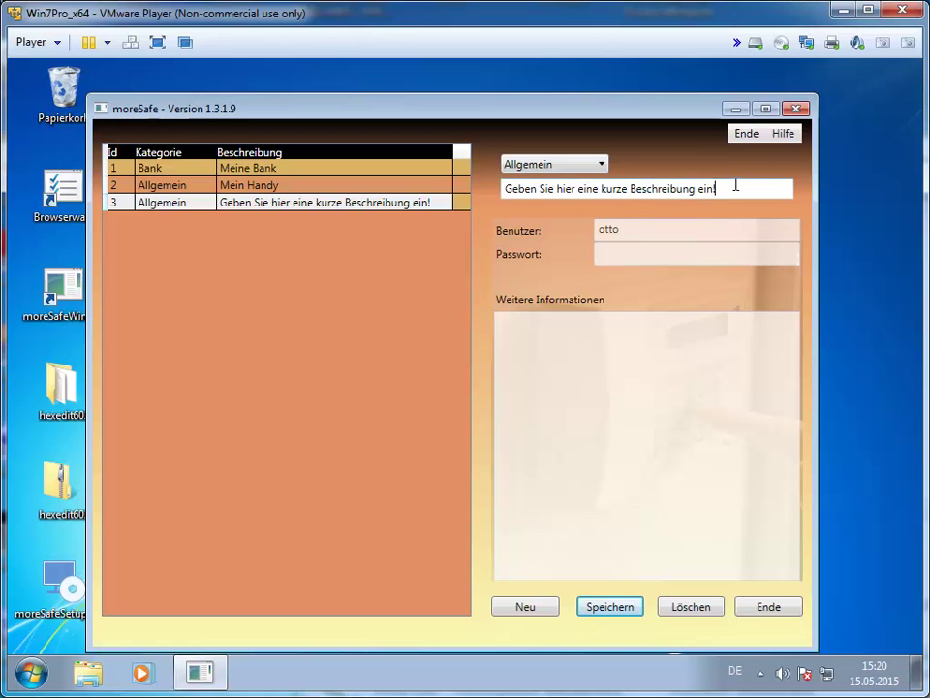
key("ctrl+a")
type("Inte")
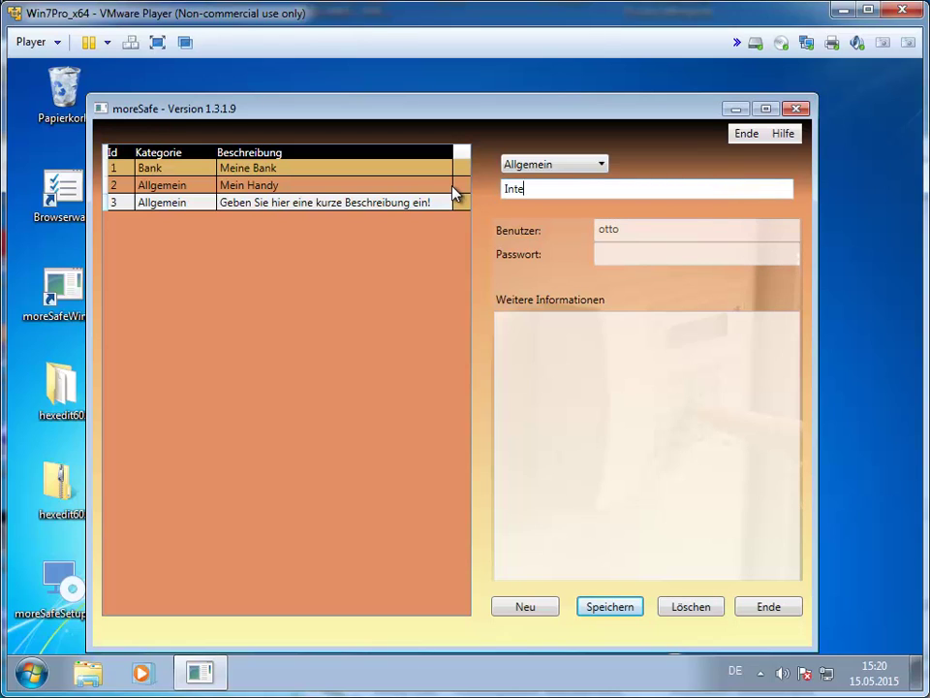
type("rnetzugang zu ab")
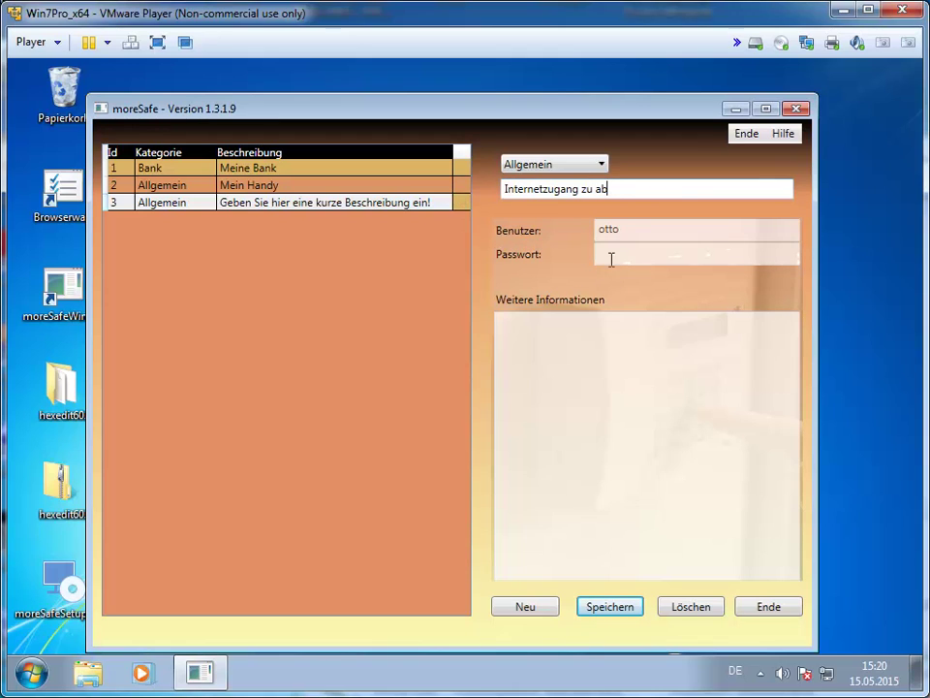
left_click(623, 260)
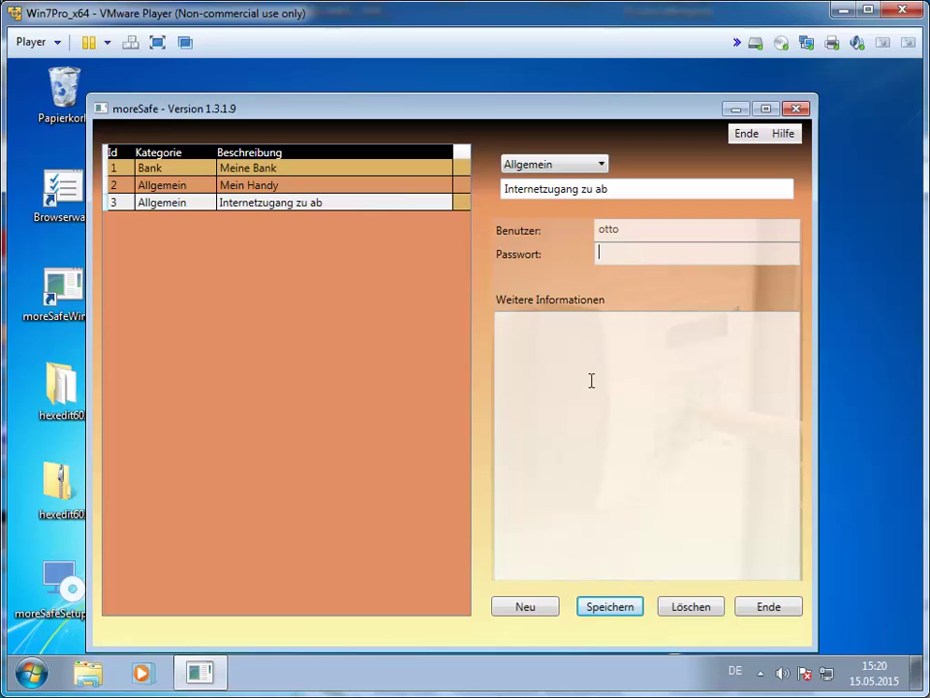
Add a fourth entry in the Internet category described as 'Internetacrsse abc'.
left_click(534, 609)
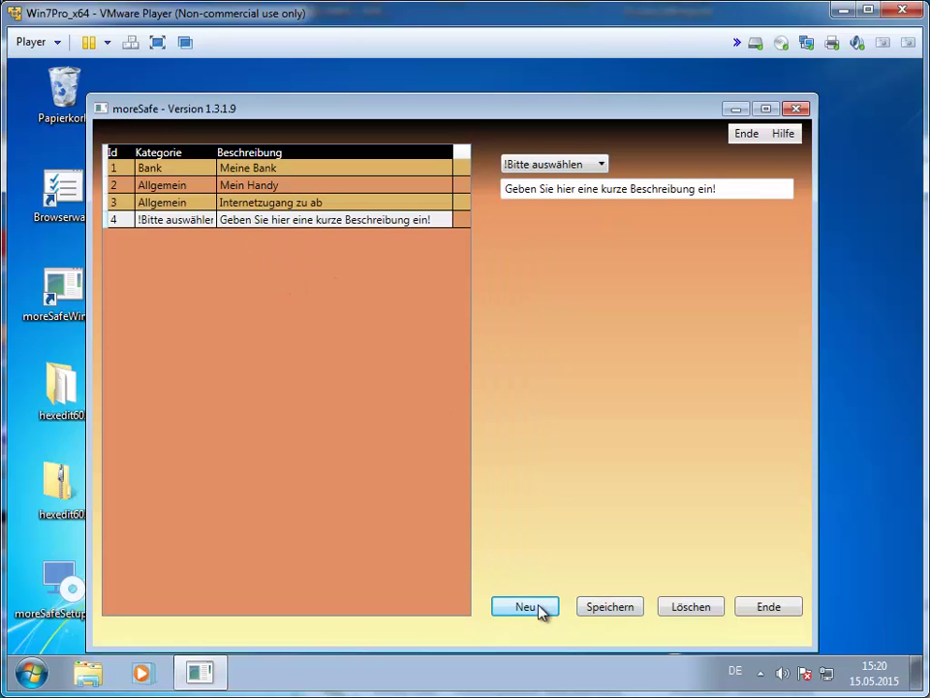
left_click(603, 166)
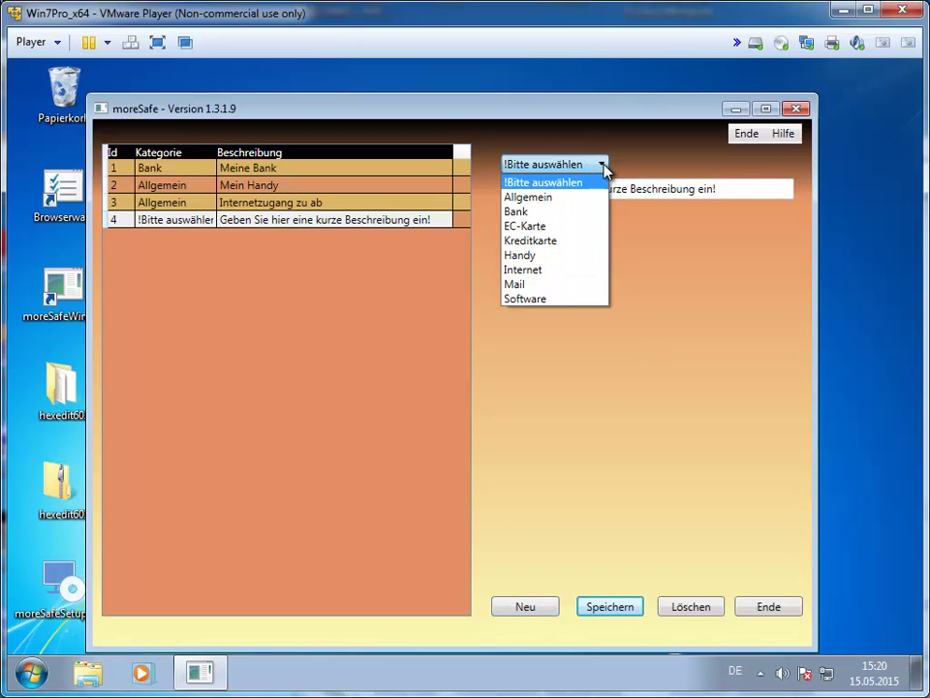
left_click(569, 234)
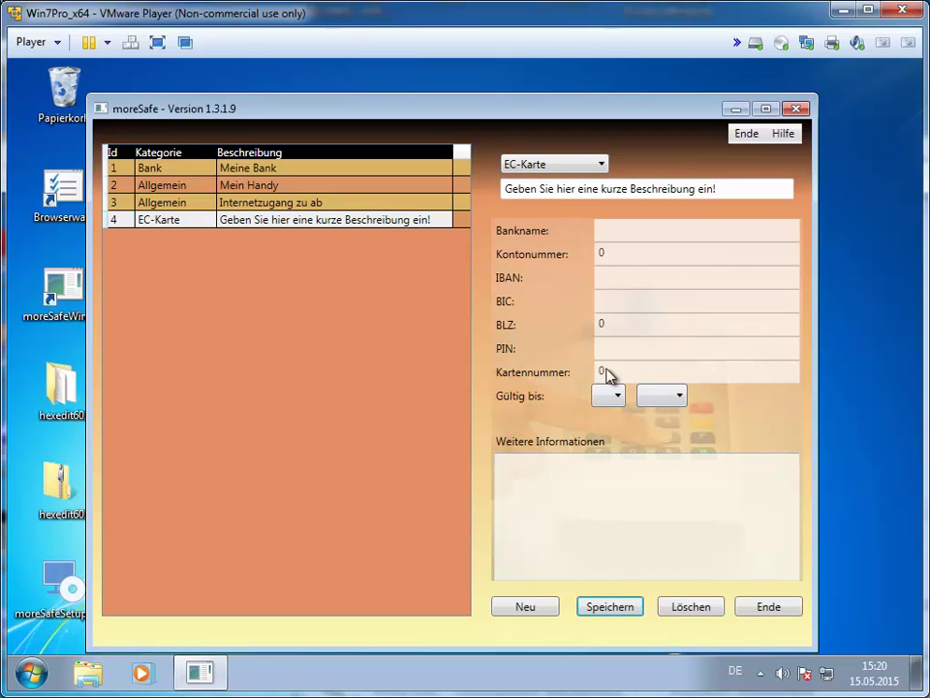
left_click(601, 165)
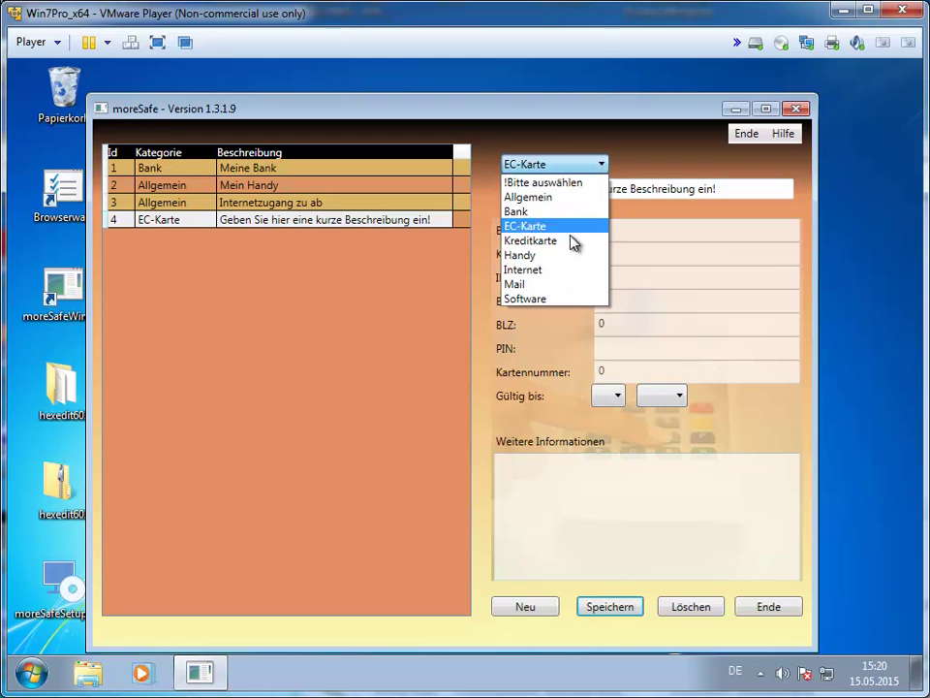
left_click(565, 270)
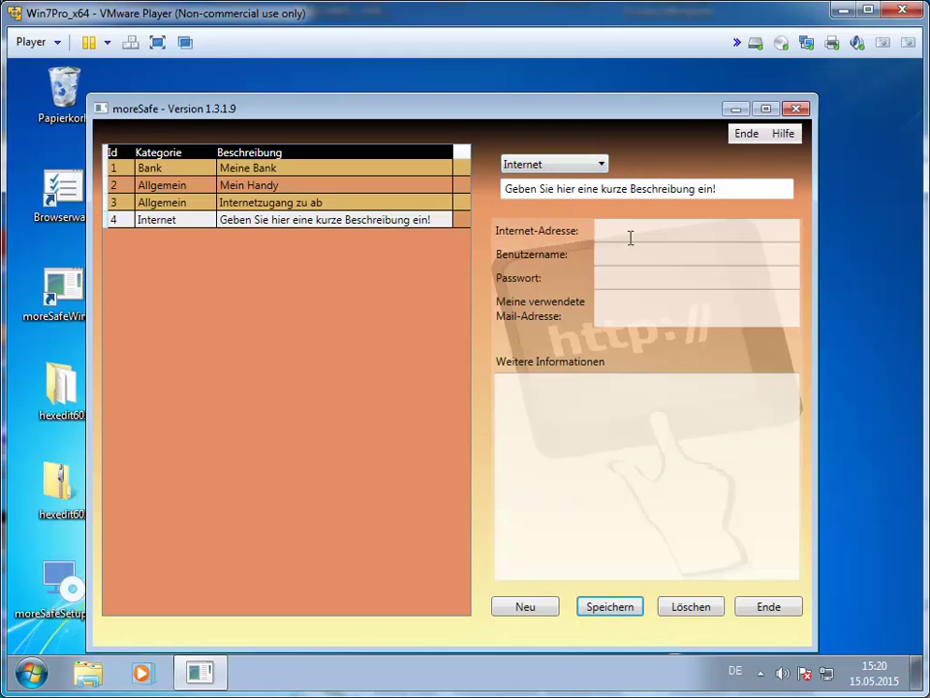
left_click_drag(738, 189, 472, 196)
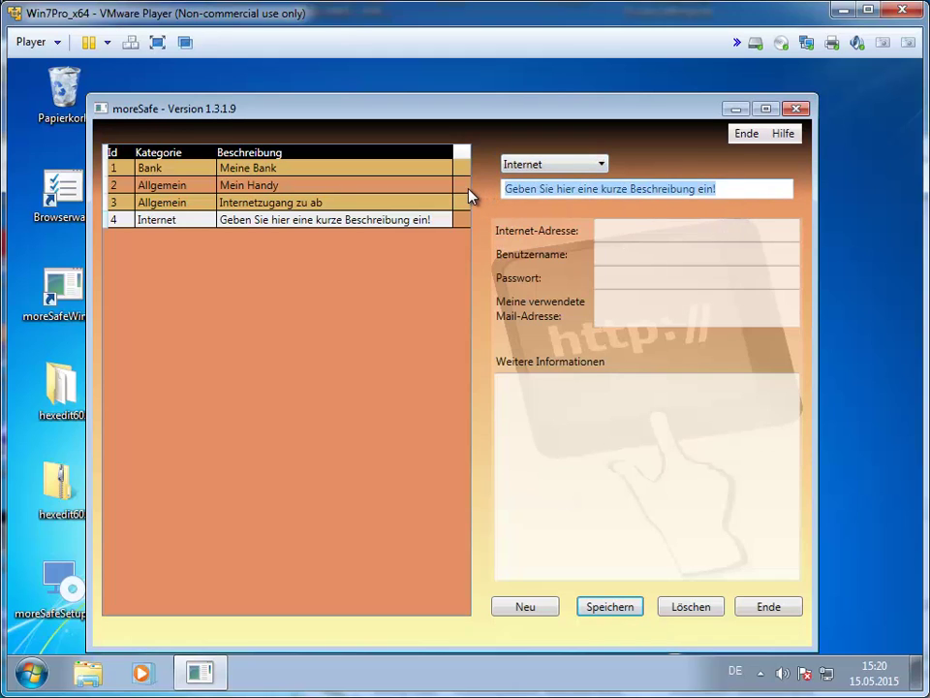
type("Internetac")
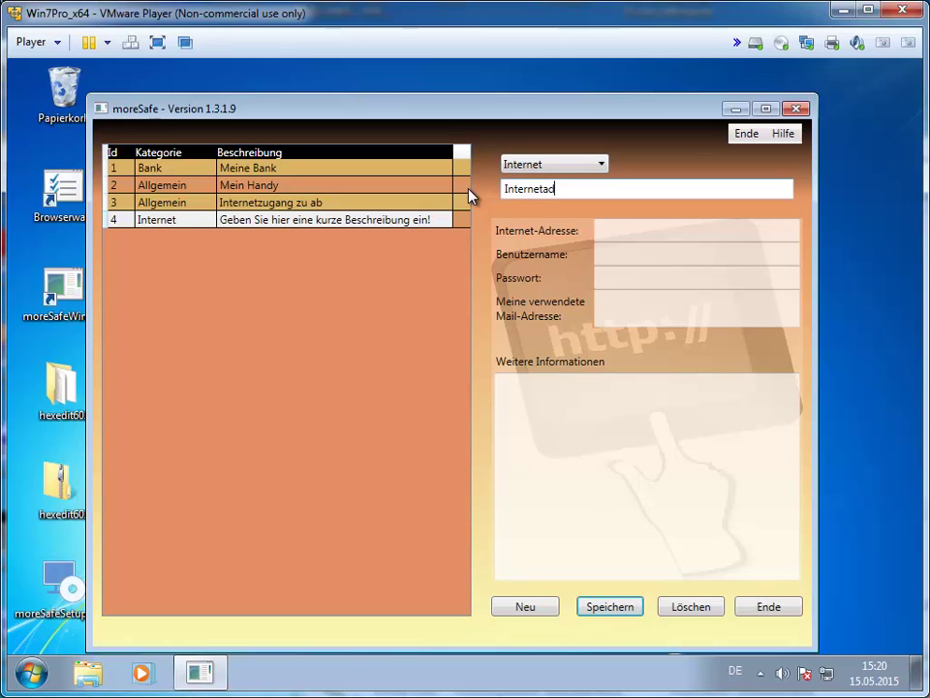
type("rsse abc")
left_click(622, 234)
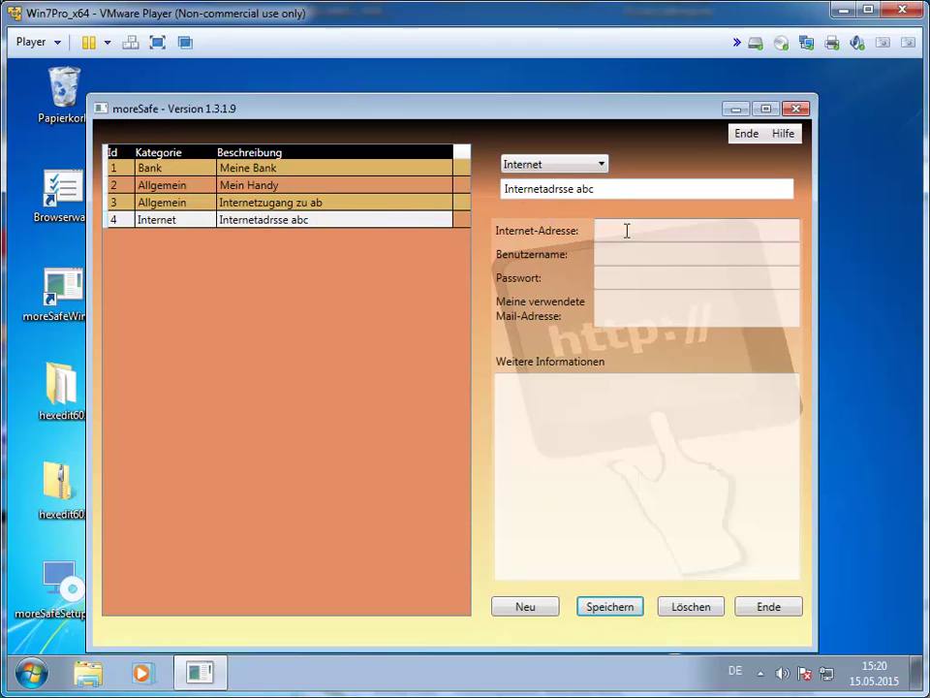
type("http://abc.de")
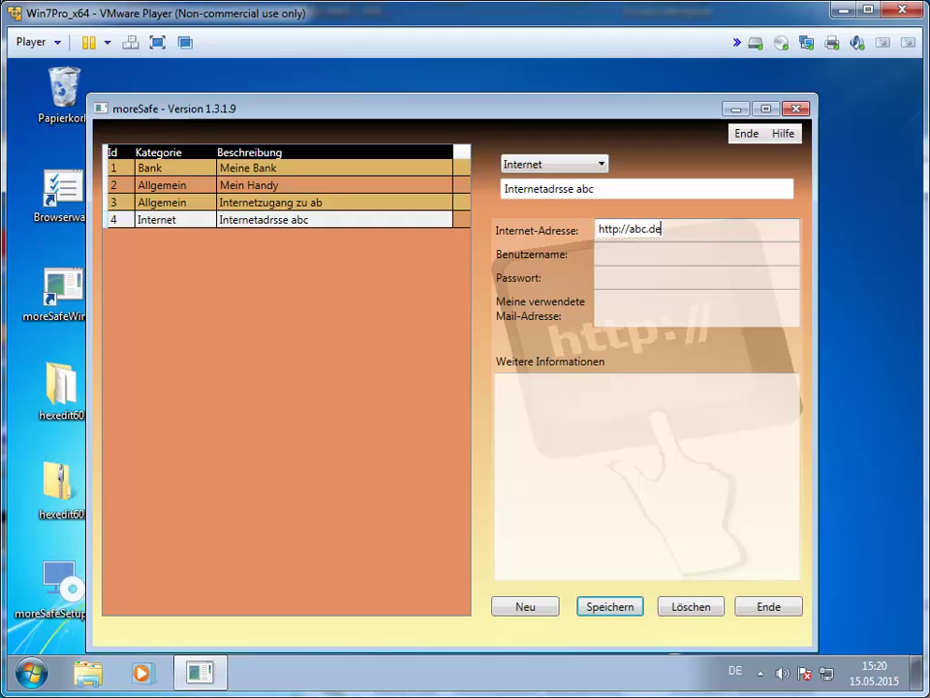
left_click(629, 258)
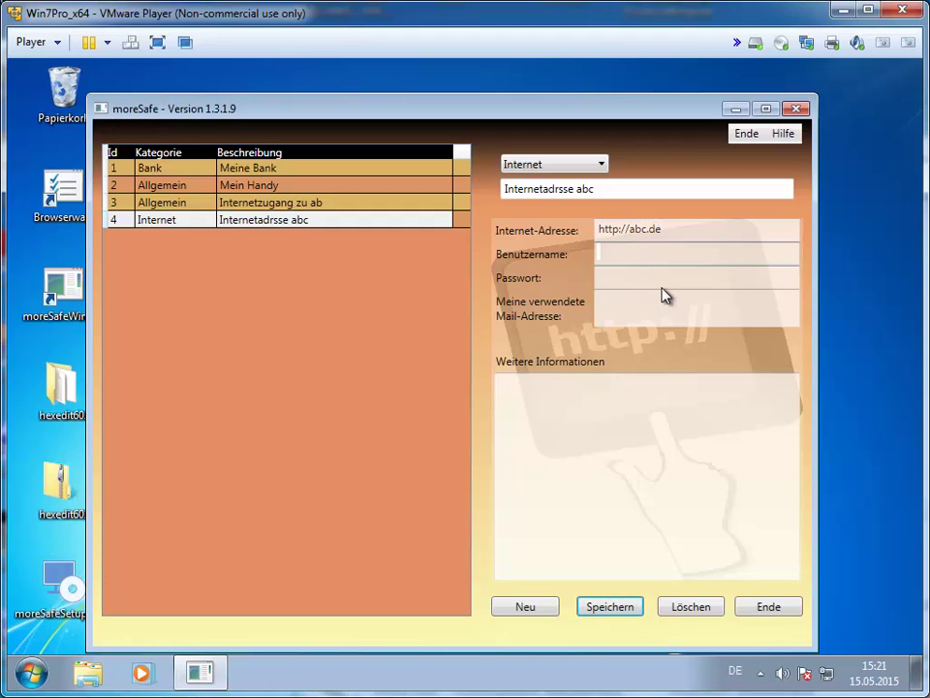
left_click(628, 280)
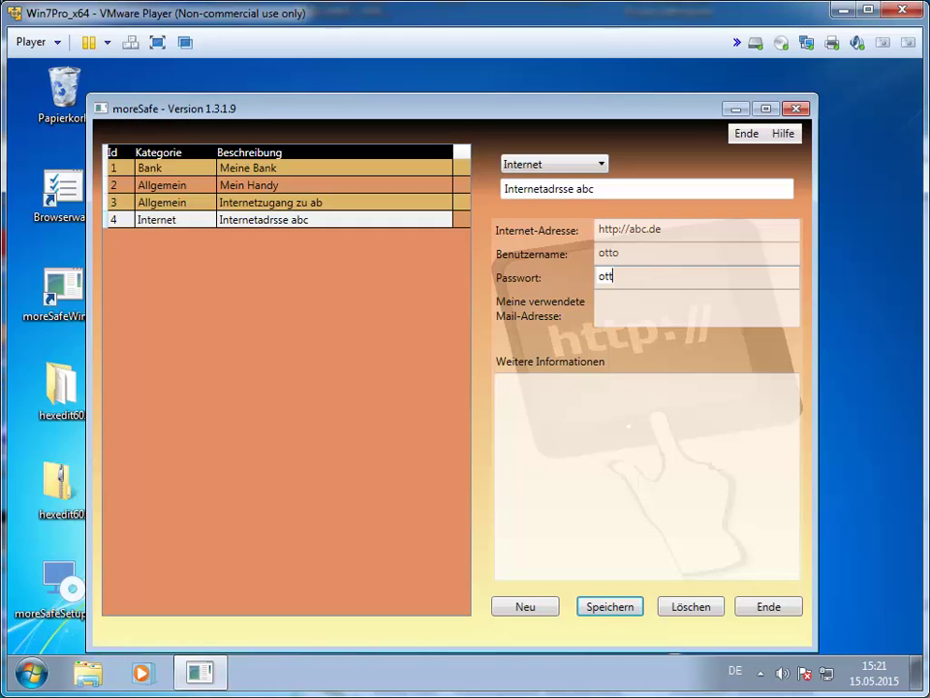
left_click(622, 308)
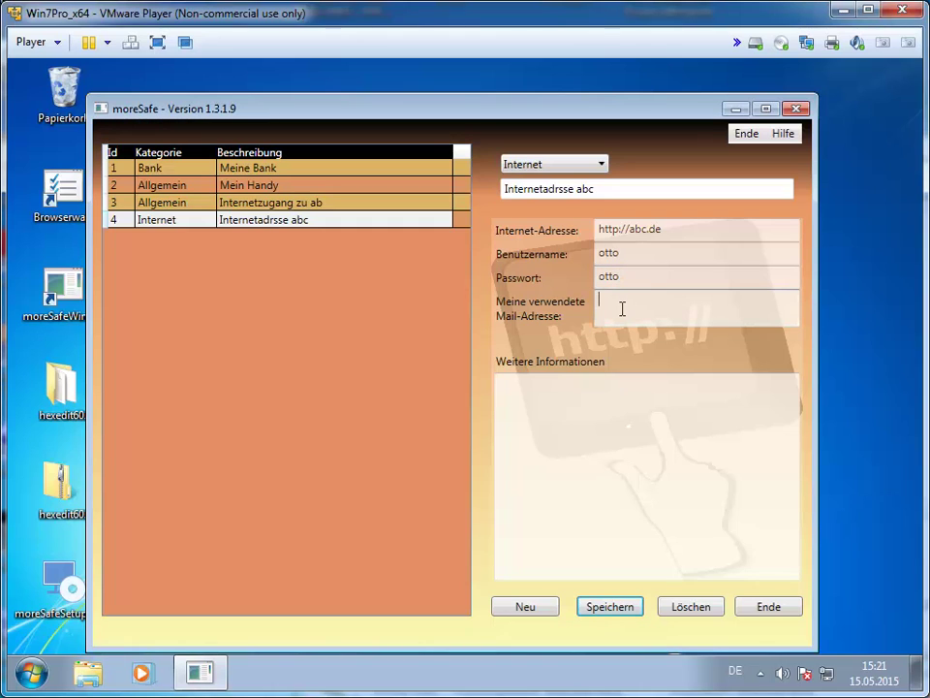
type("meine")
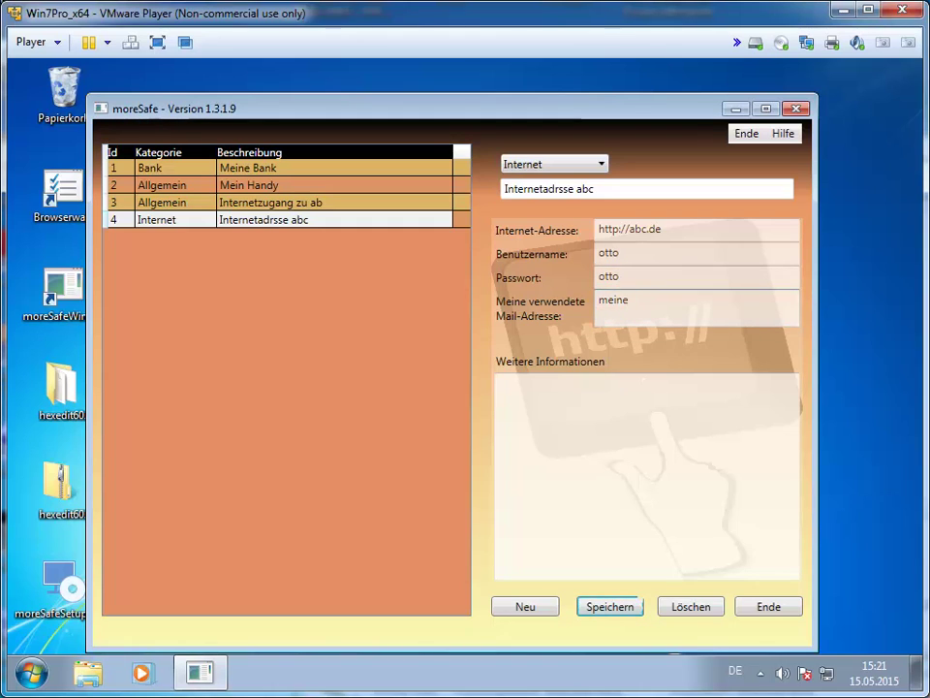
type("mailadress")
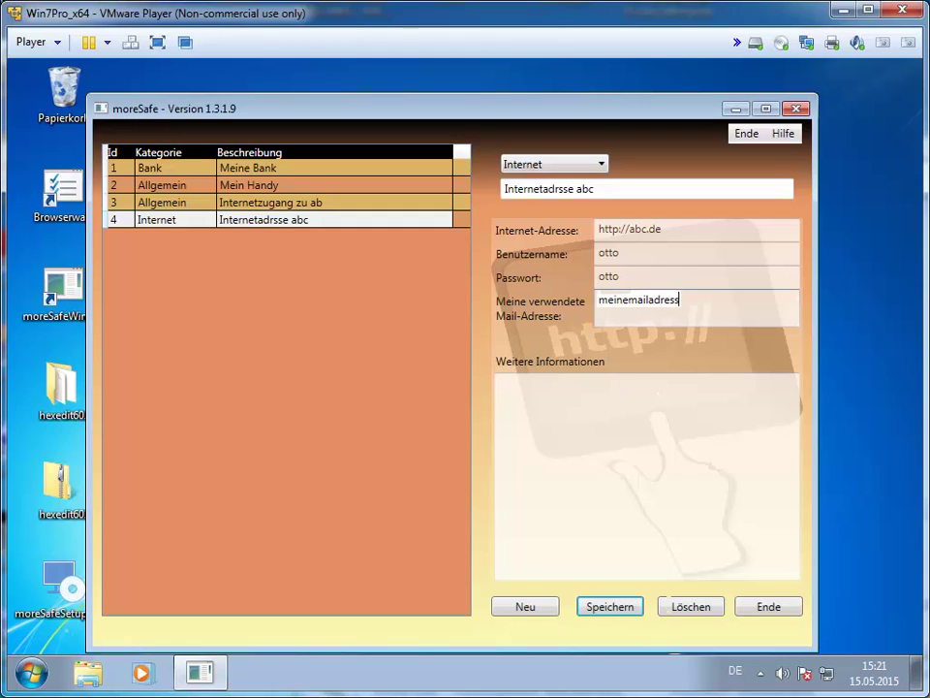
type("@a.de")
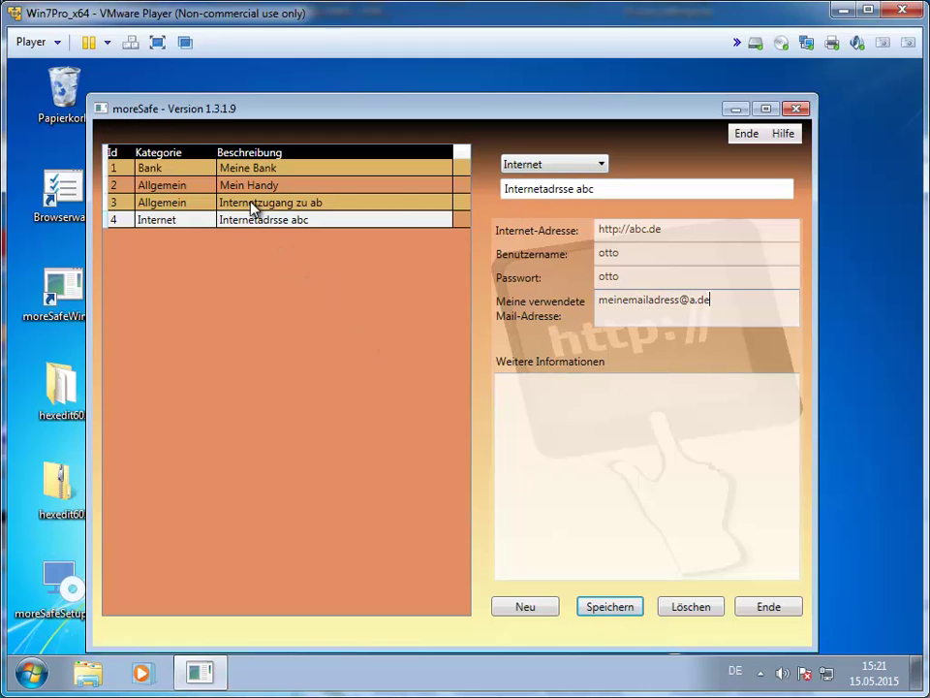
Change entry 4's category to Mail, then to Software.
left_click(605, 168)
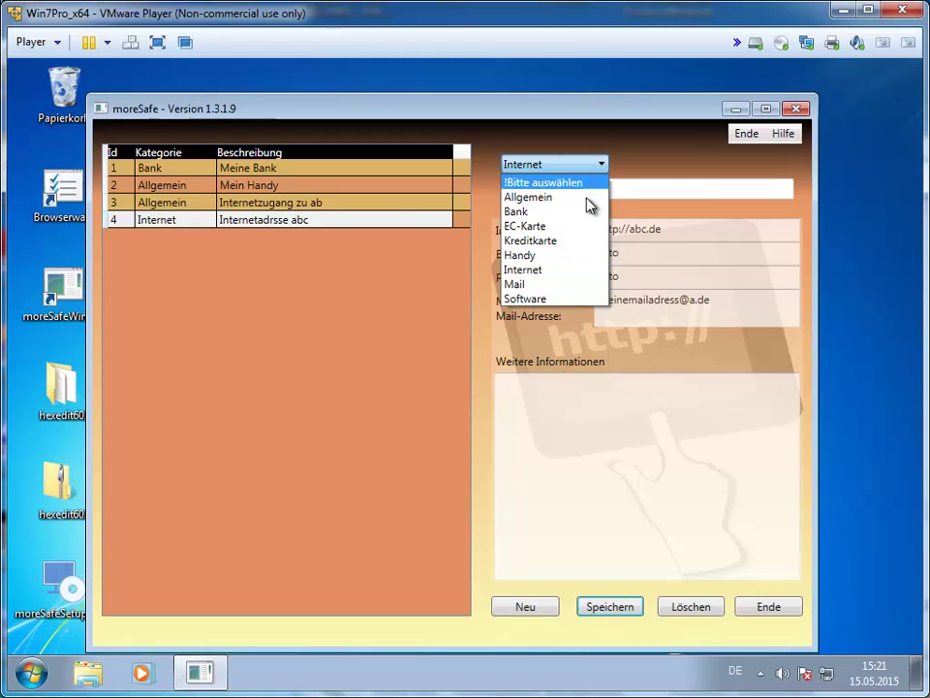
left_click(561, 296)
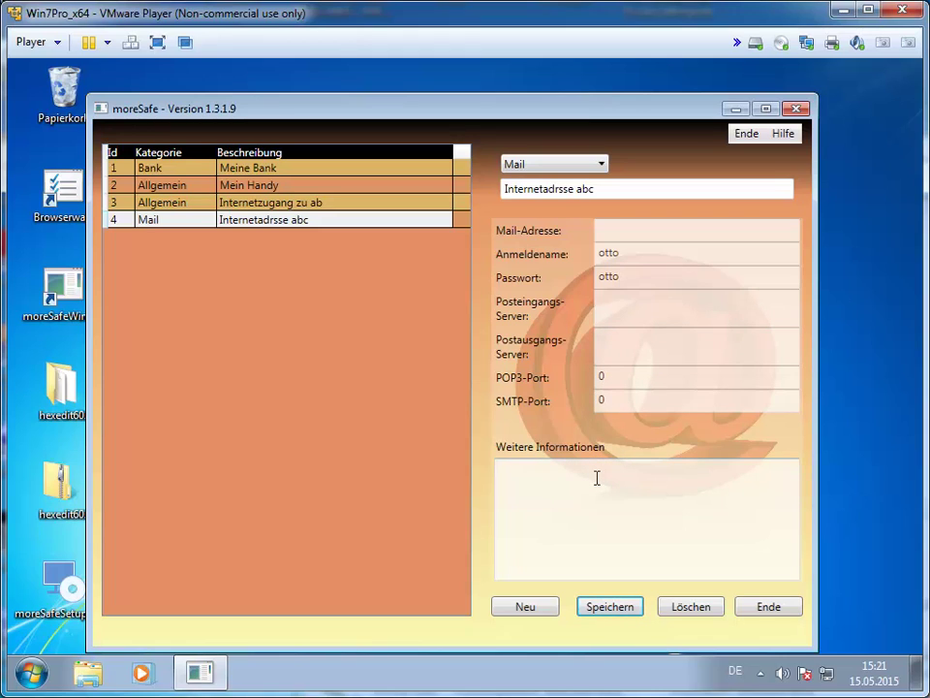
left_click(602, 167)
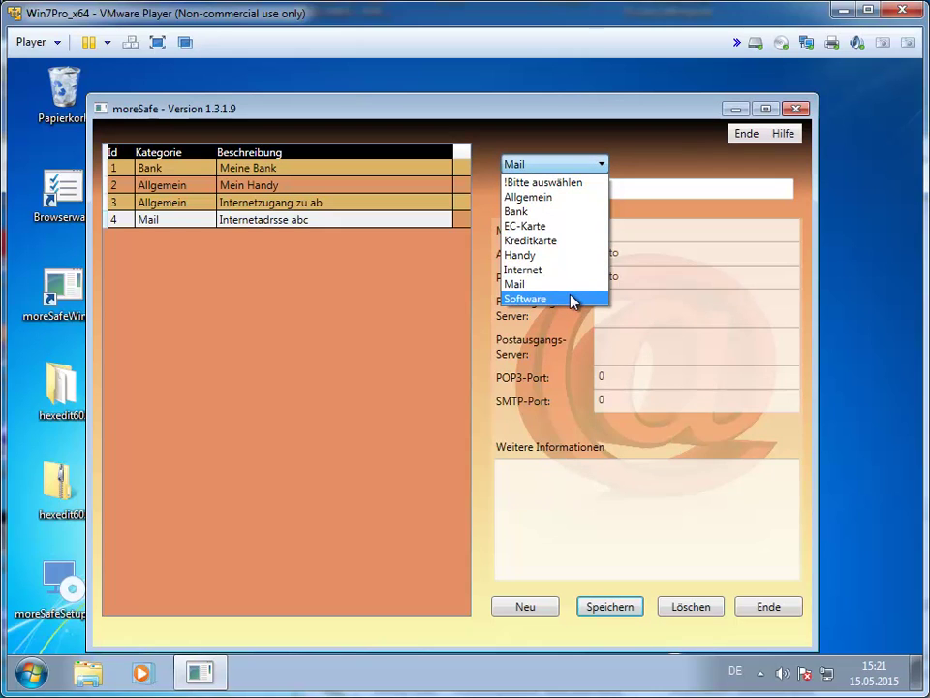
left_click(571, 299)
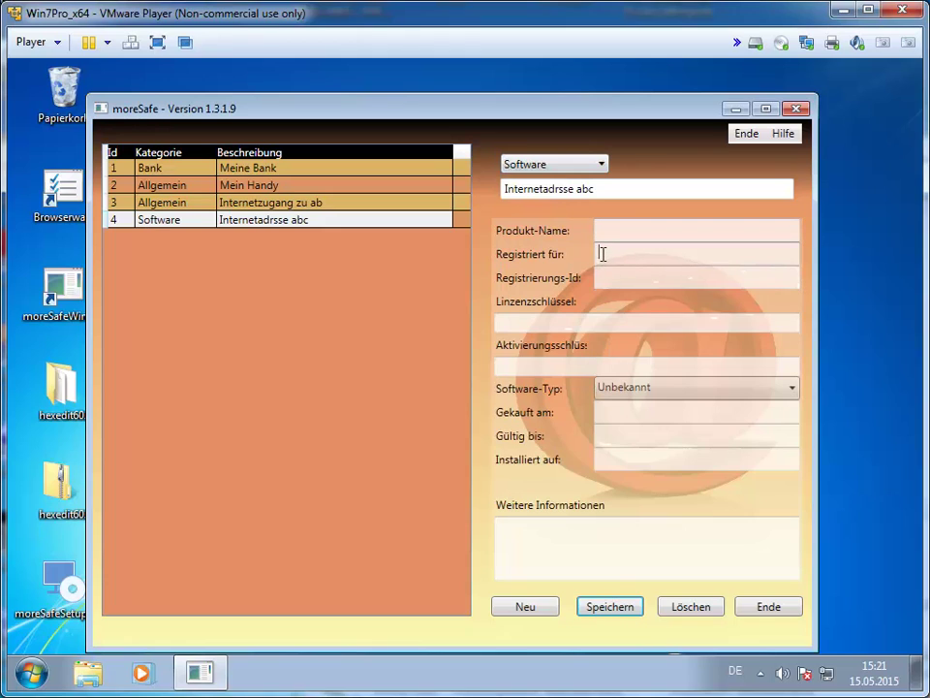
Set the Software-Typ to gekauft and save the entry.
left_click(602, 253)
left_click(605, 277)
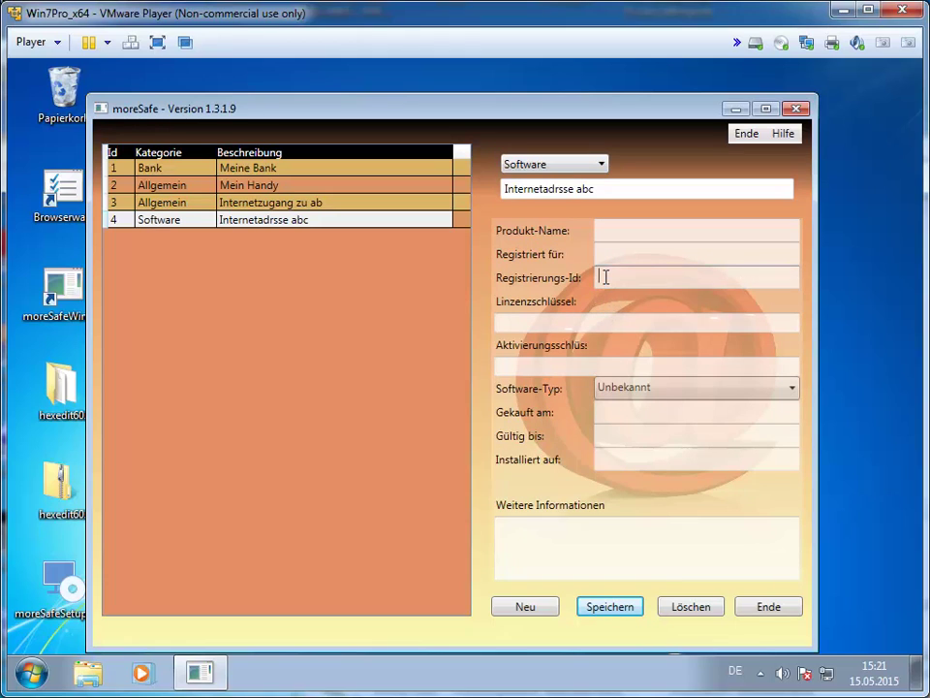
left_click(580, 321)
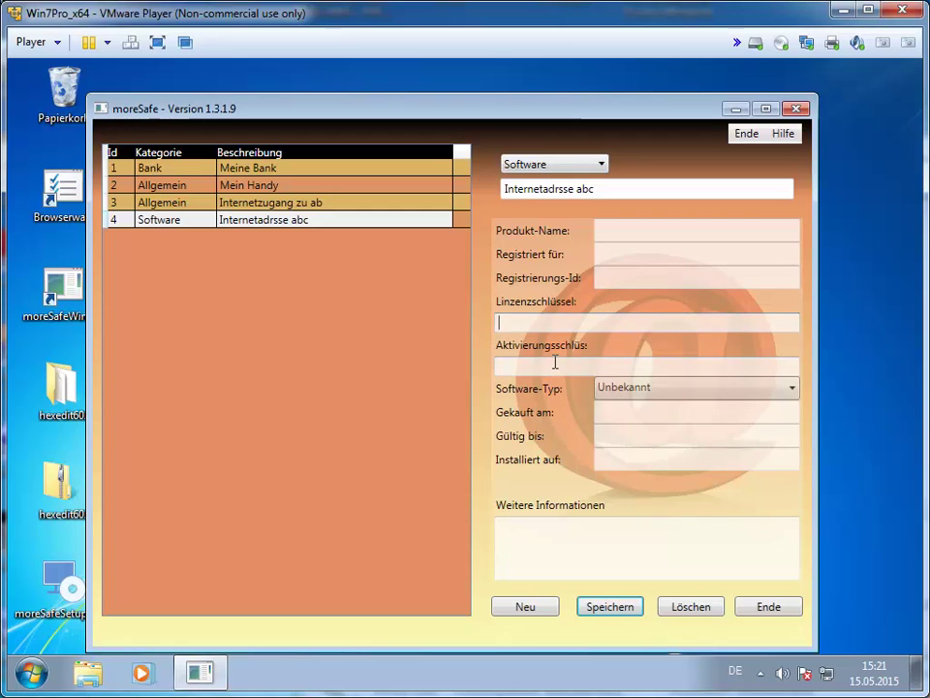
left_click(556, 362)
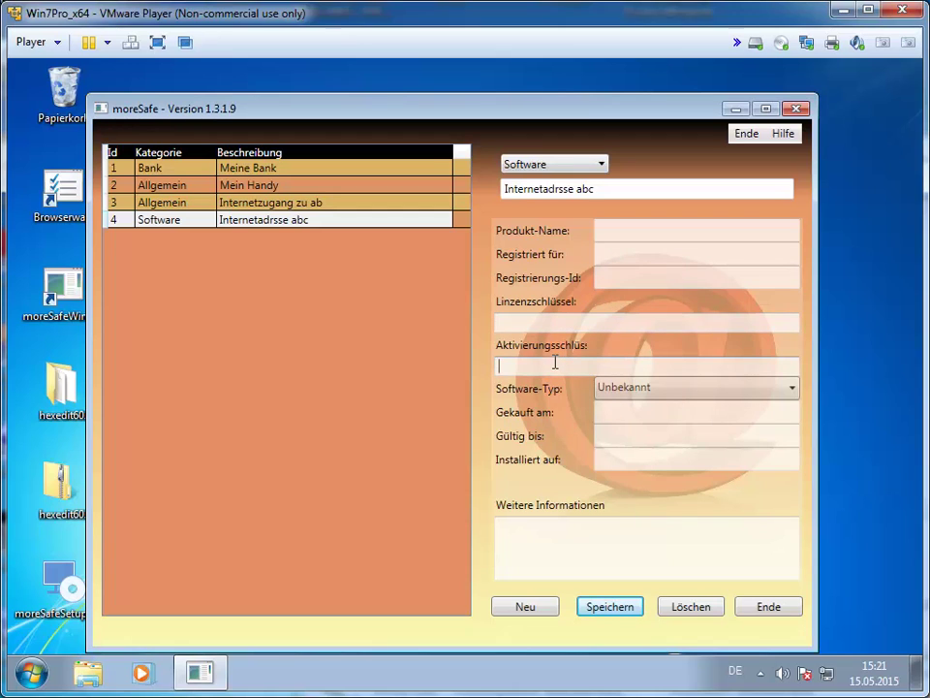
left_click(794, 390)
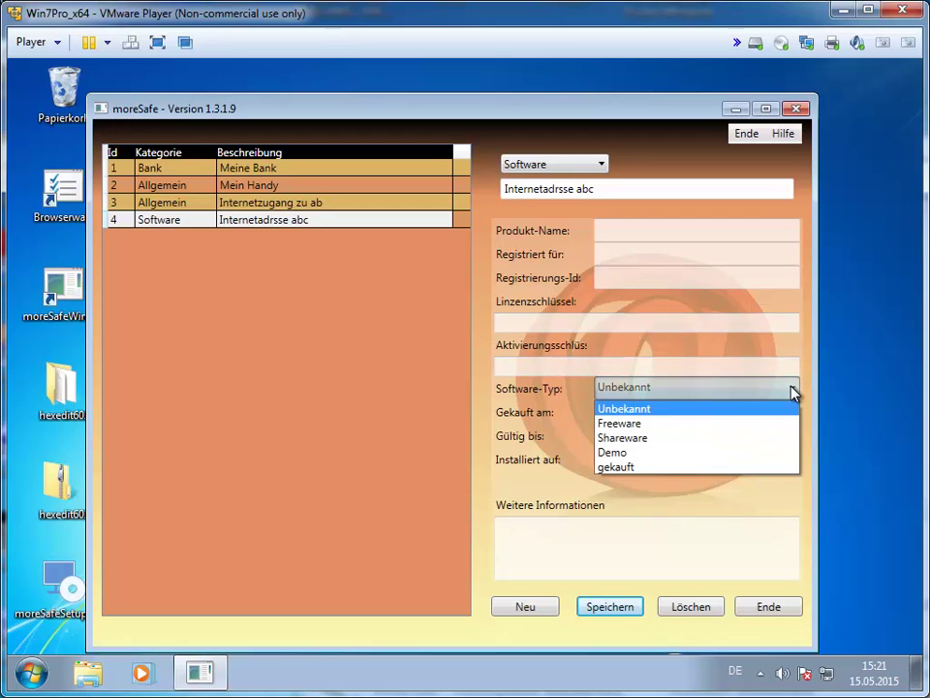
left_click(689, 467)
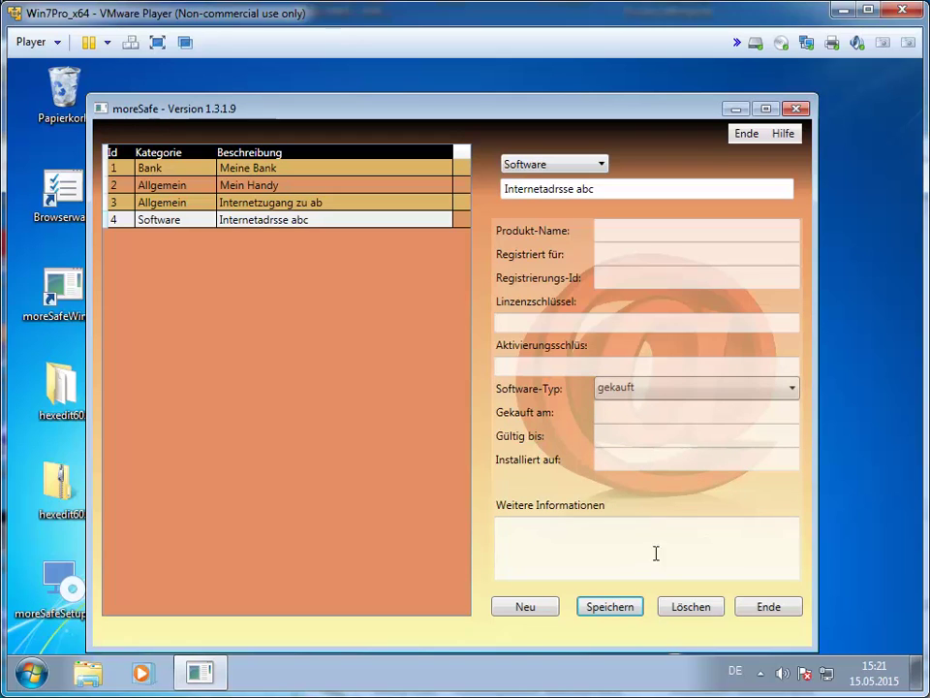
left_click(610, 609)
Close moreSafe and relaunch moreSafeWin from its folder under Alle Programme.
left_click(796, 109)
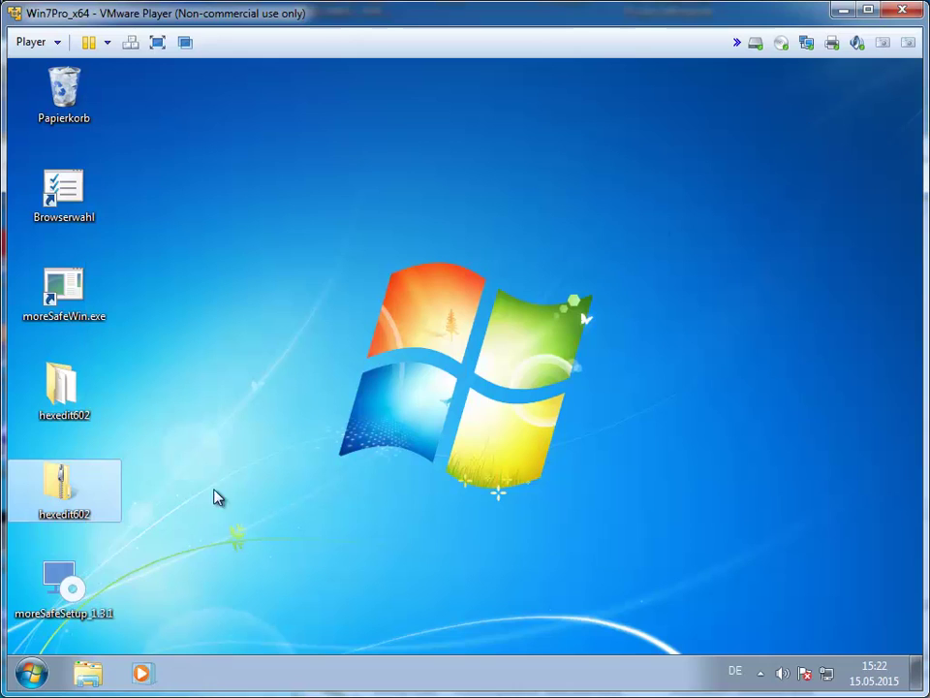
left_click(32, 674)
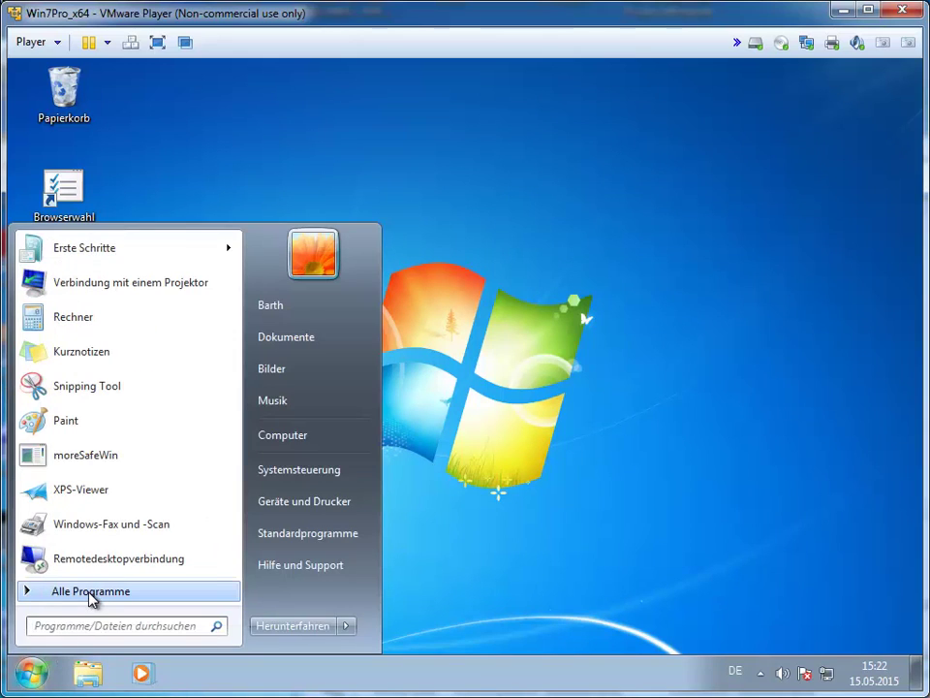
left_click(90, 594)
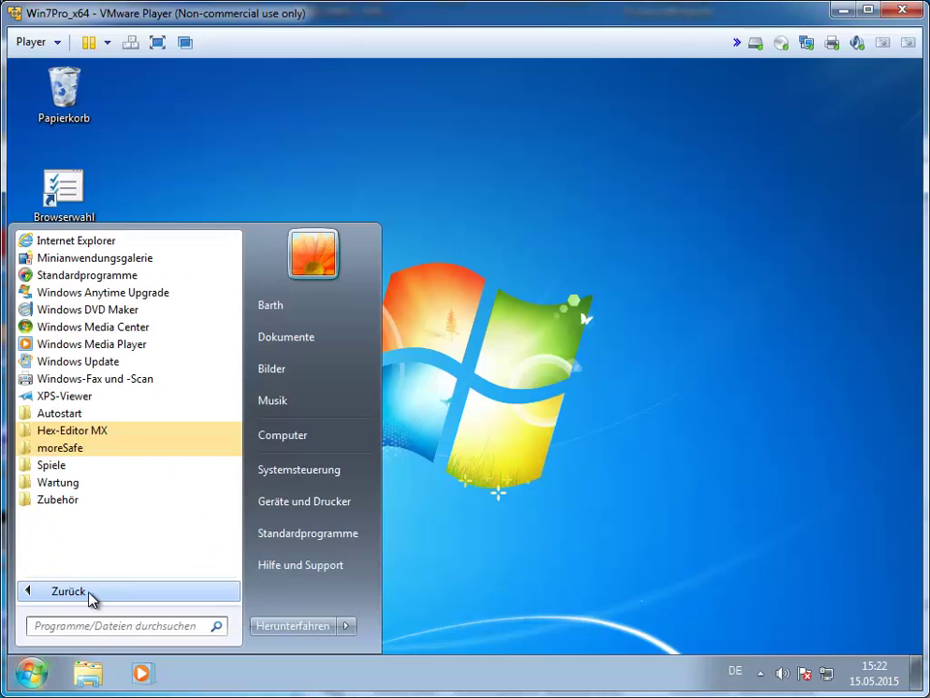
left_click(86, 449)
left_click(97, 466)
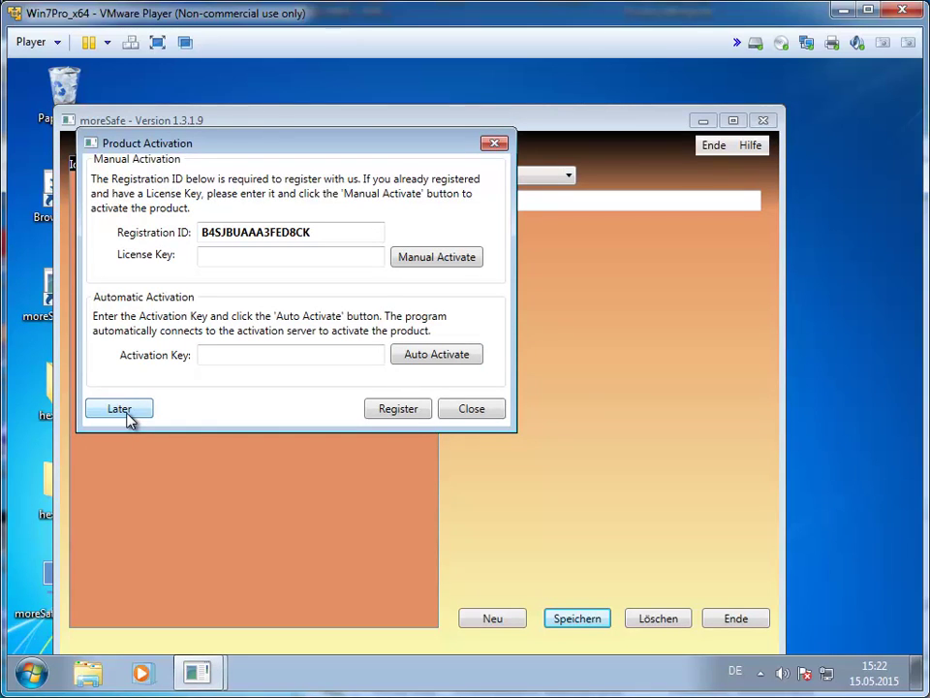
Postpone activation, unlock the vault with the master password, and view the Mein Handy and Meine Bank entries.
left_click(120, 409)
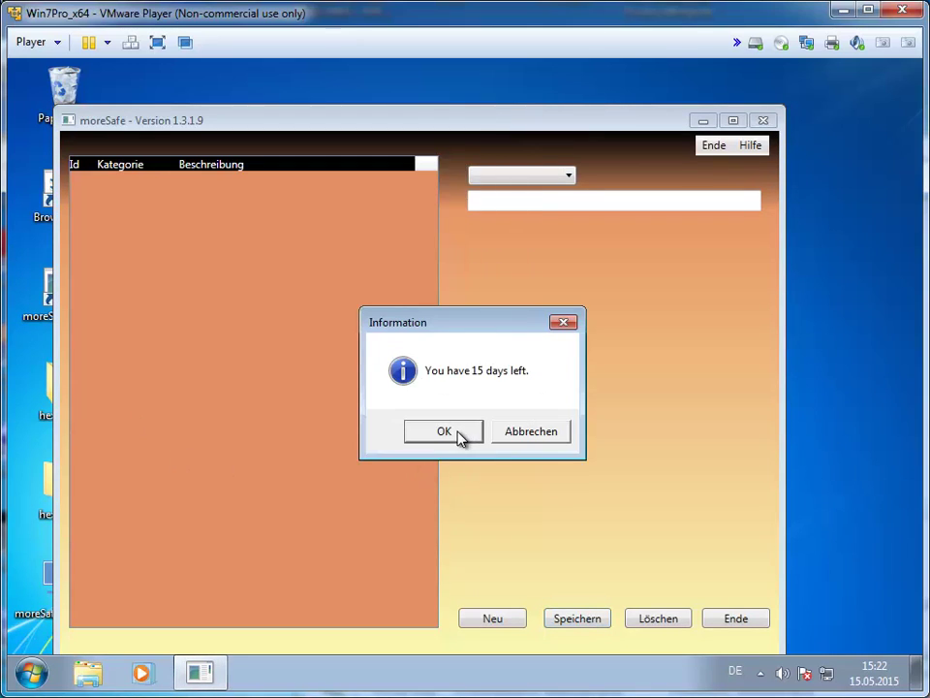
left_click(461, 436)
left_click(417, 375)
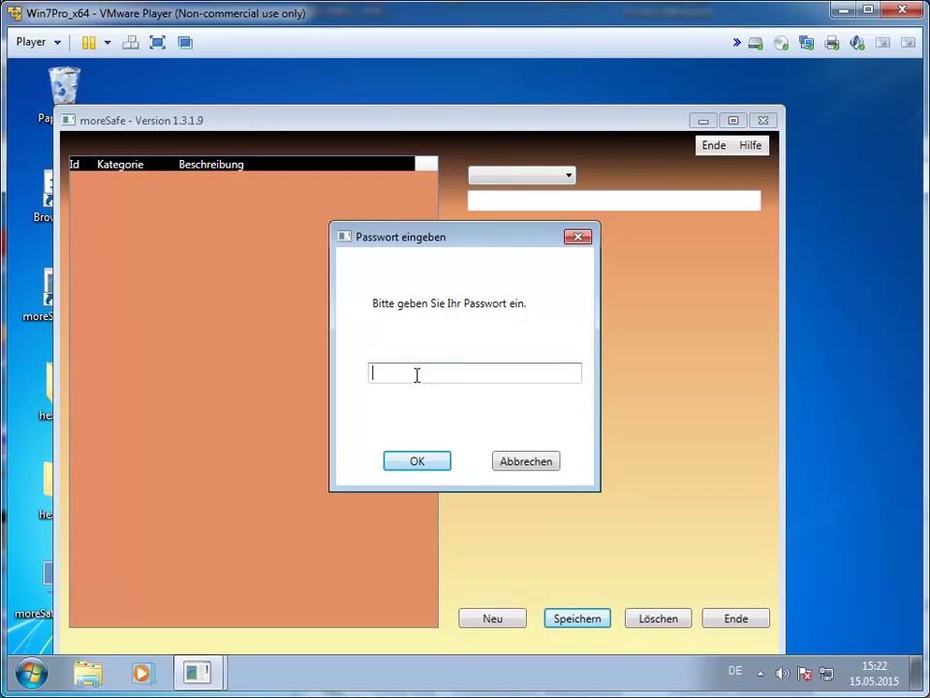
key("Return")
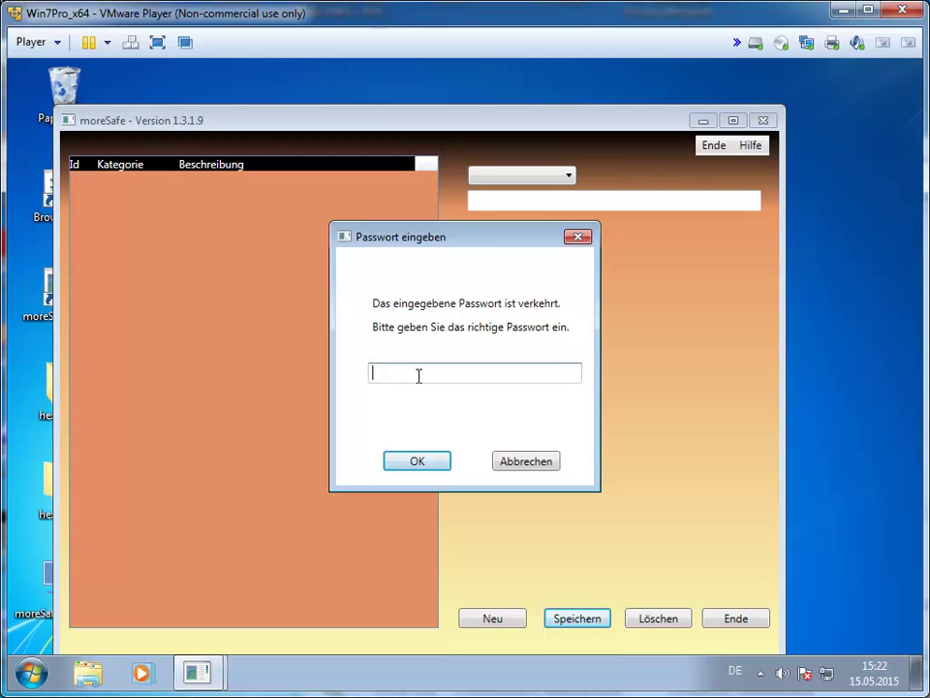
key("Return")
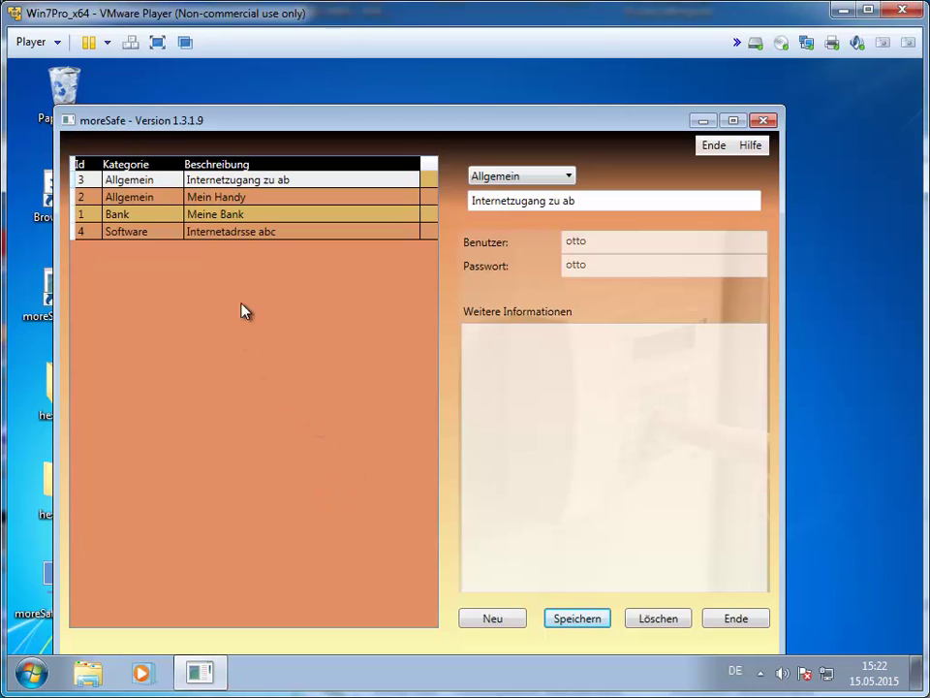
left_click(228, 202)
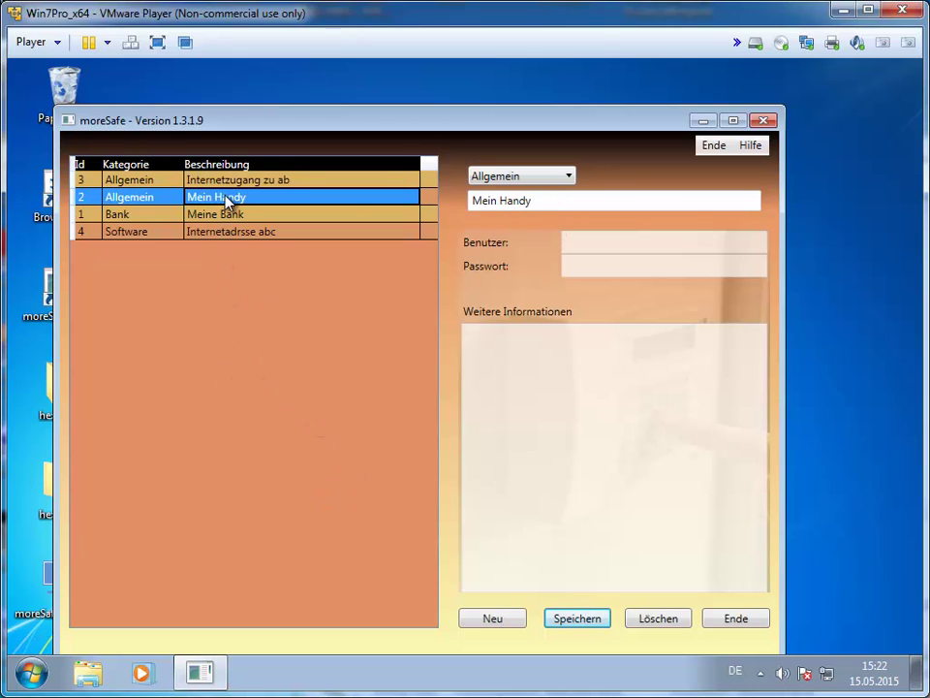
left_click(233, 214)
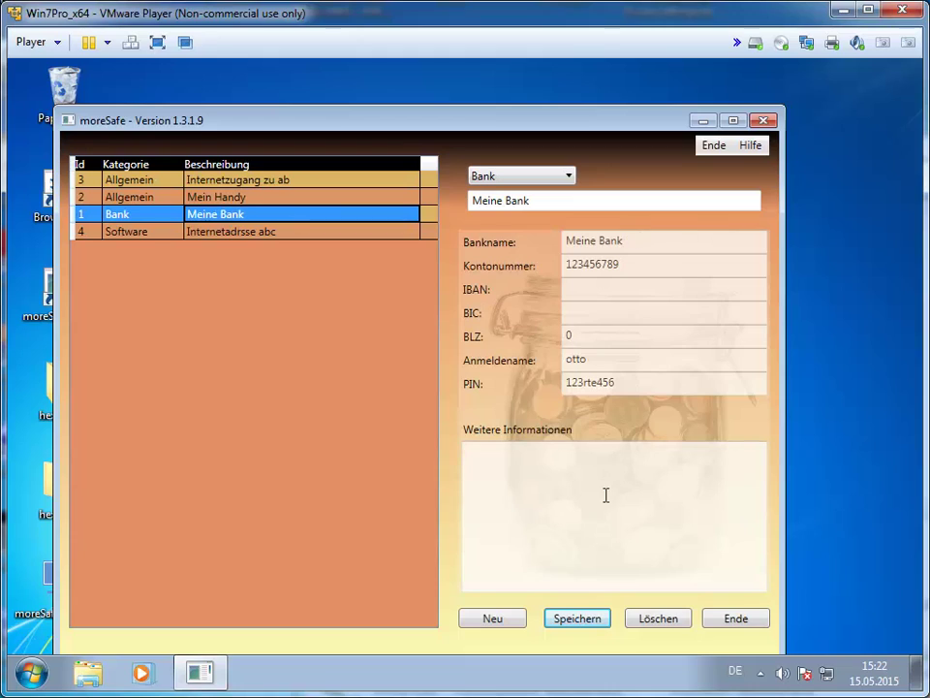